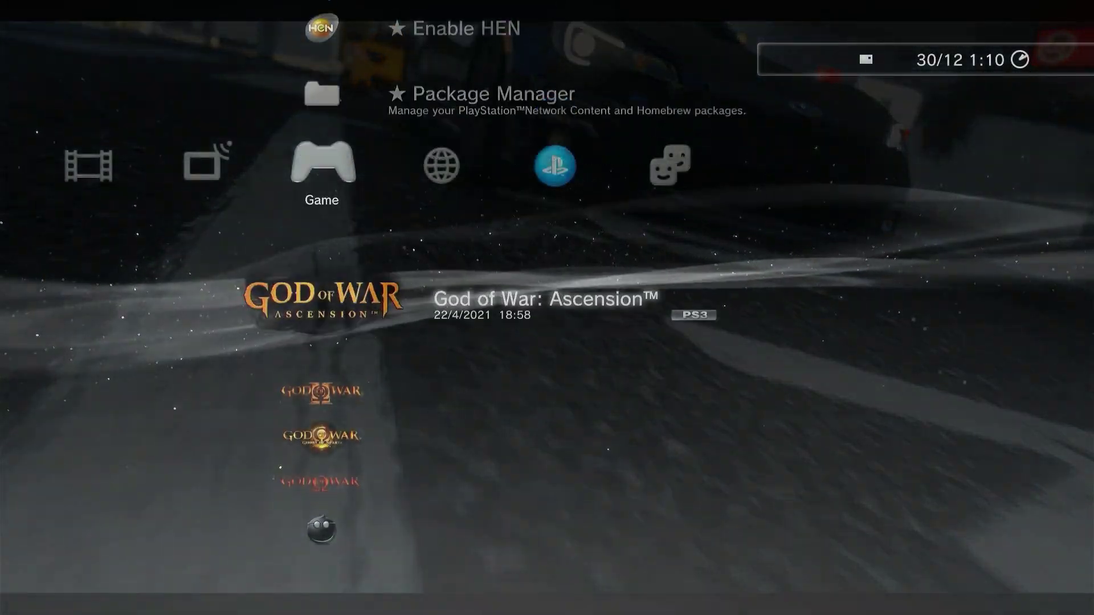
Step: Look through the God of War games and the other entries listed in the Game category
key("Down")
key("Down")
key("Down")
key("Down")
key("Up")
key("Up")
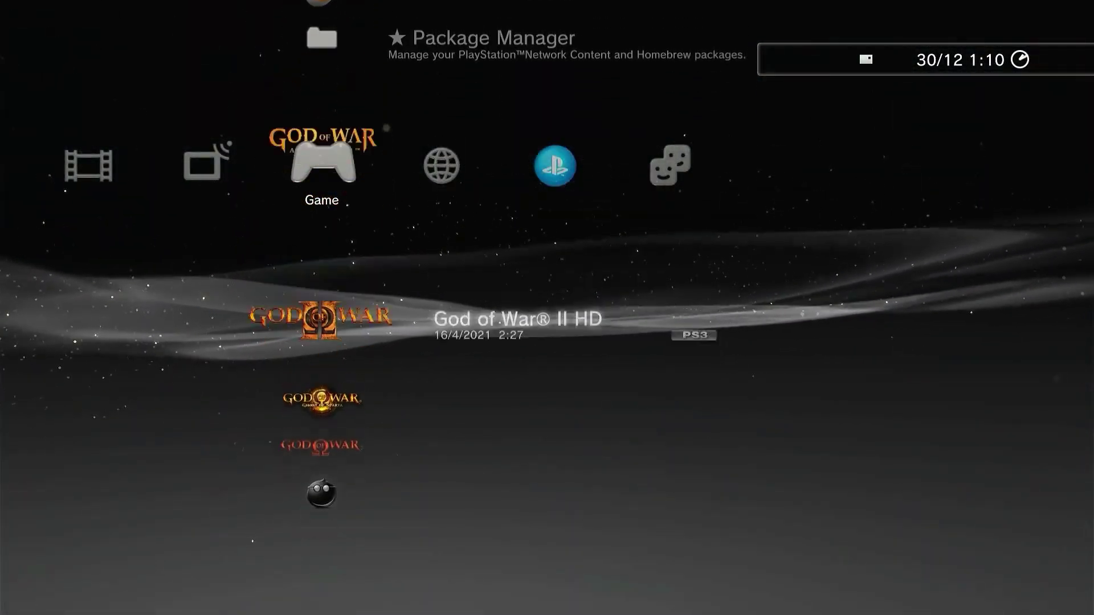
key("Down")
key("Down")
key("Down")
key("Up")
key("Up")
key("Up")
key("Up")
key("Up")
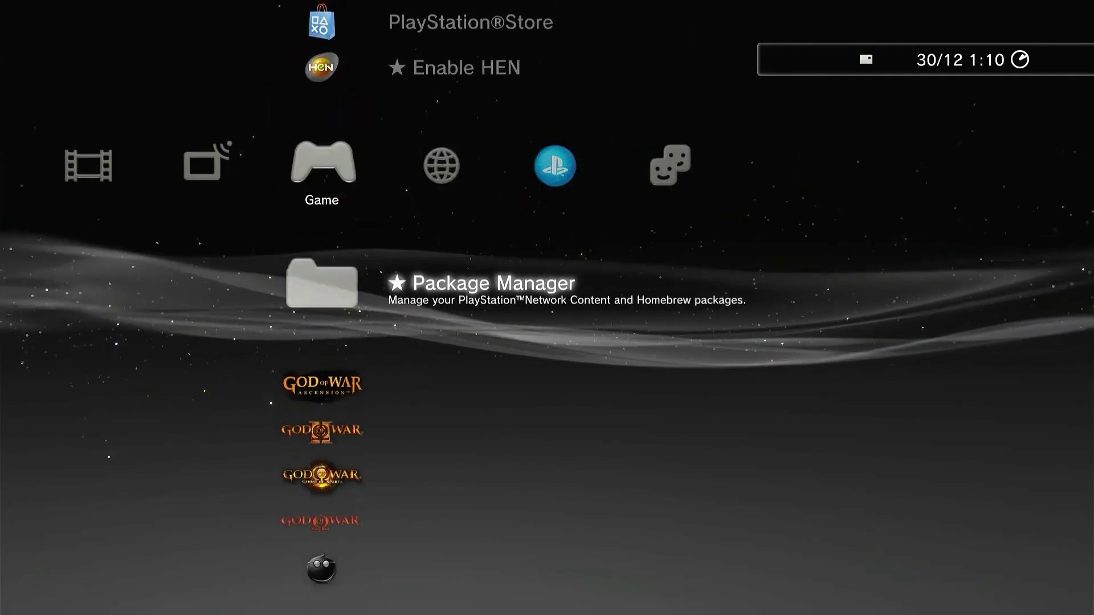
Step: Open Package Manager's Install Package Files list, check the Package Directory folder, and back out
key("Up")
key("Down")
key("Return")
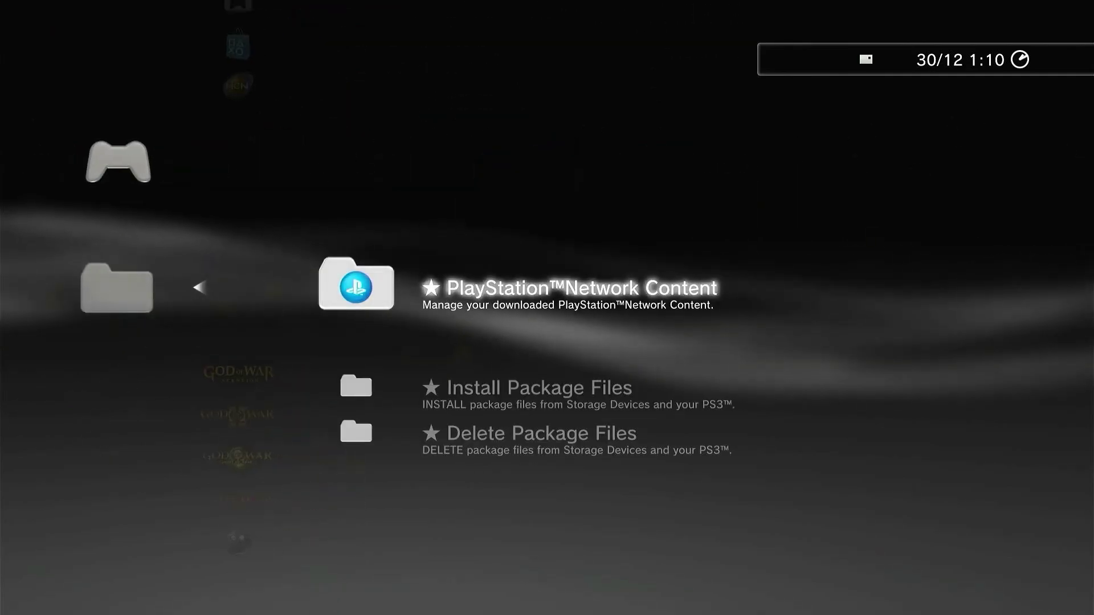
key("Down")
key("Return")
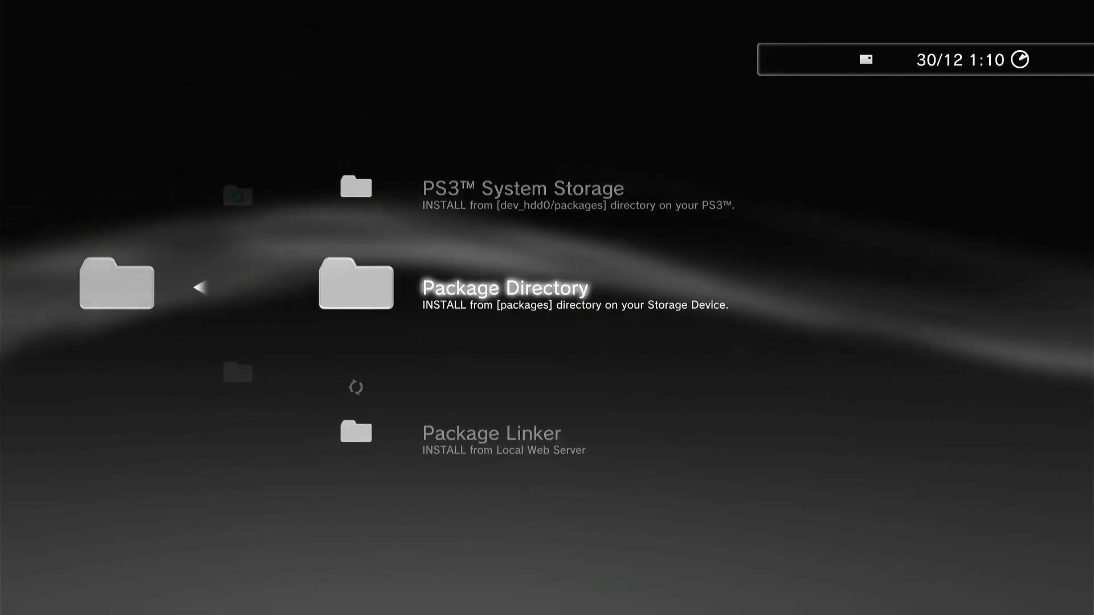
key("Return")
key("Escape")
key("Escape")
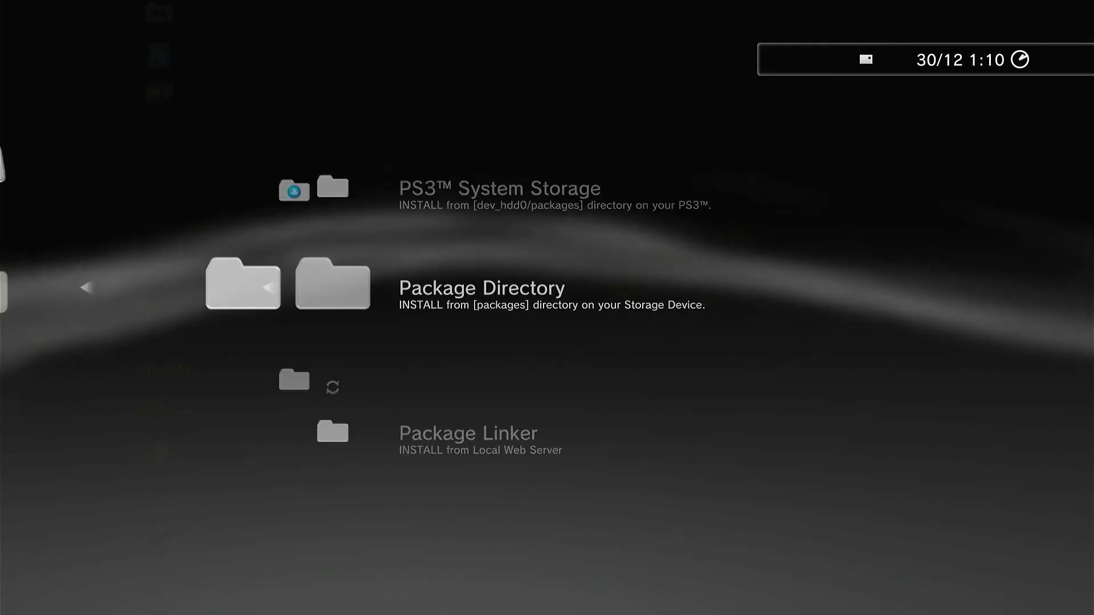
key("Up")
key("Escape")
key("Up")
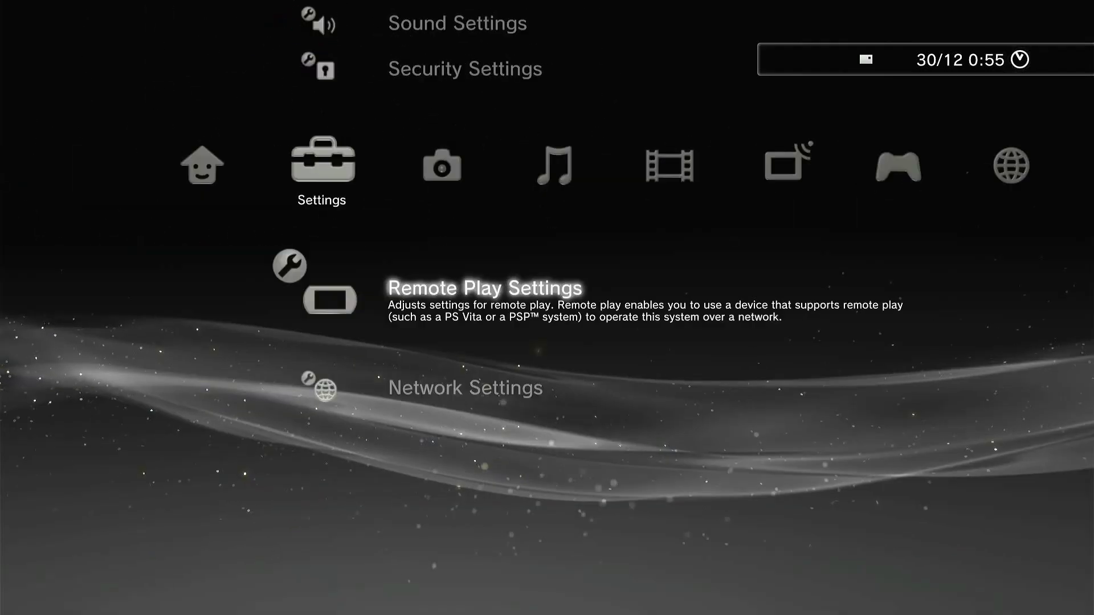
Step: Open System Settings in the console's Settings category
key("Left")
key("Right")
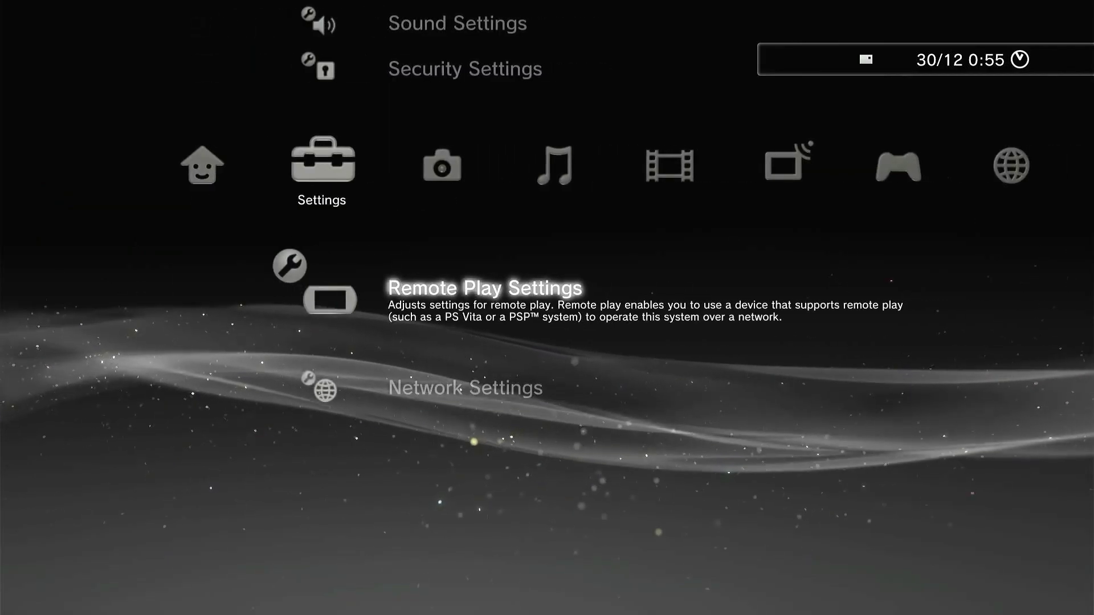
key("Up")
key("Up")
key("Up")
key("Up")
key("Up")
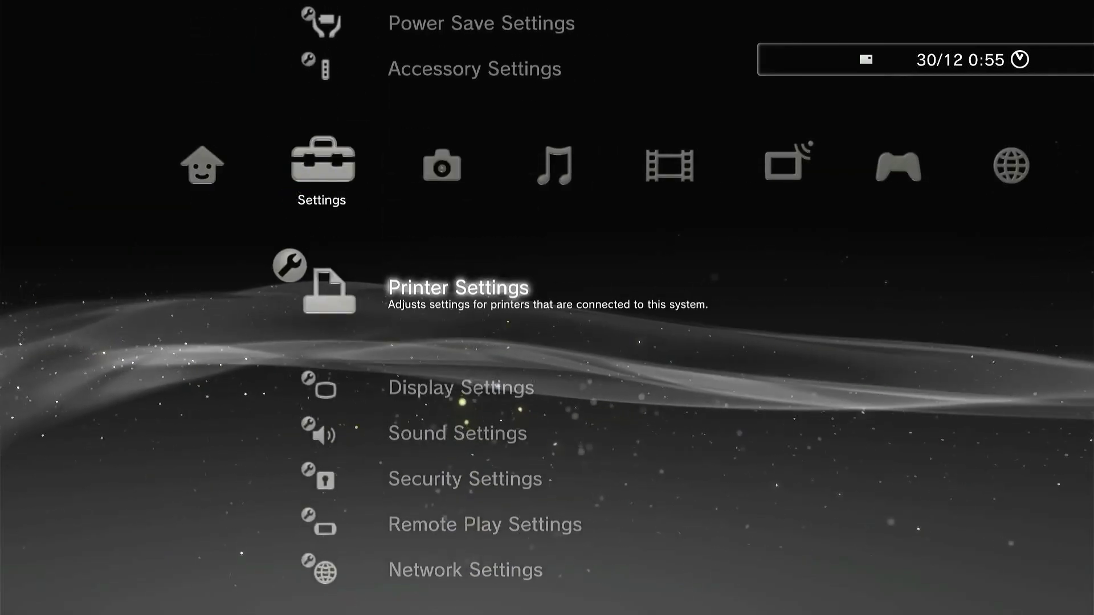
key("Up")
key("Up")
key("Up")
key("Up")
key("Up")
key("Up")
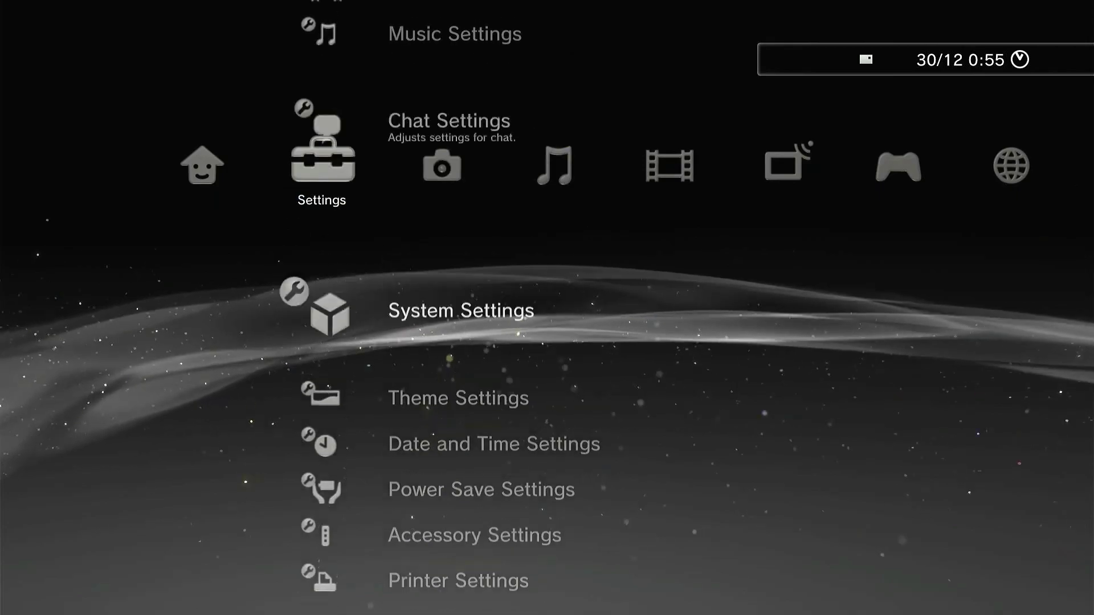
key("Down")
key("Down")
key("Return")
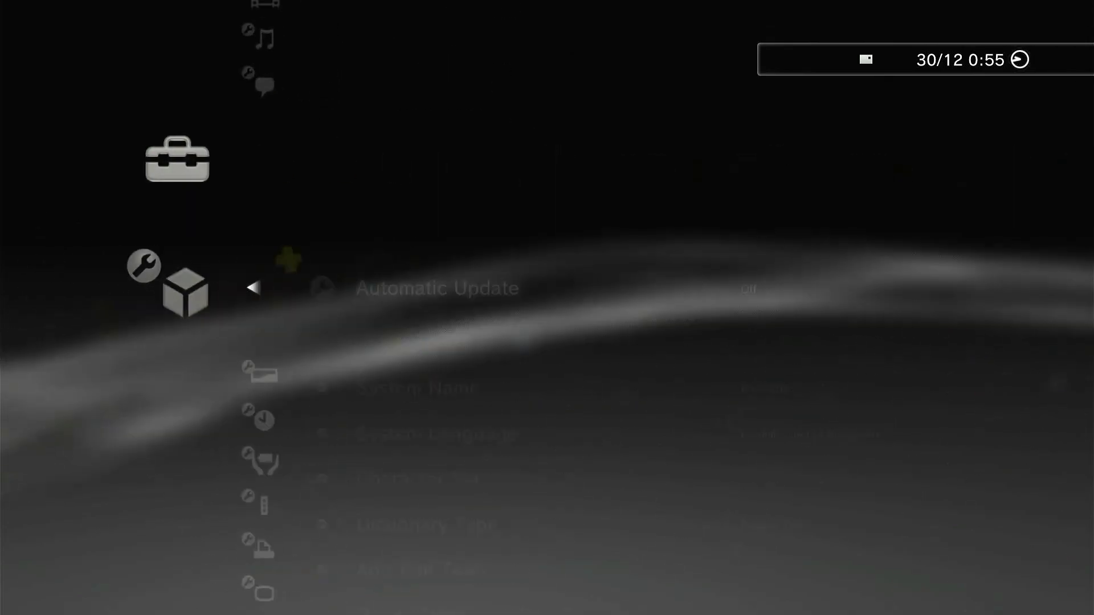
Step: Open System Information to check the system software version, and return to the Settings category
key("Down")
key("Down")
key("Down")
key("Down")
key("Down")
key("Down")
key("Down")
key("Down")
key("Down")
key("Down")
key("Down")
key("Down")
key("Down")
key("Down")
key("Down")
key("Down")
key("Down")
key("Down")
key("Down")
key("Down")
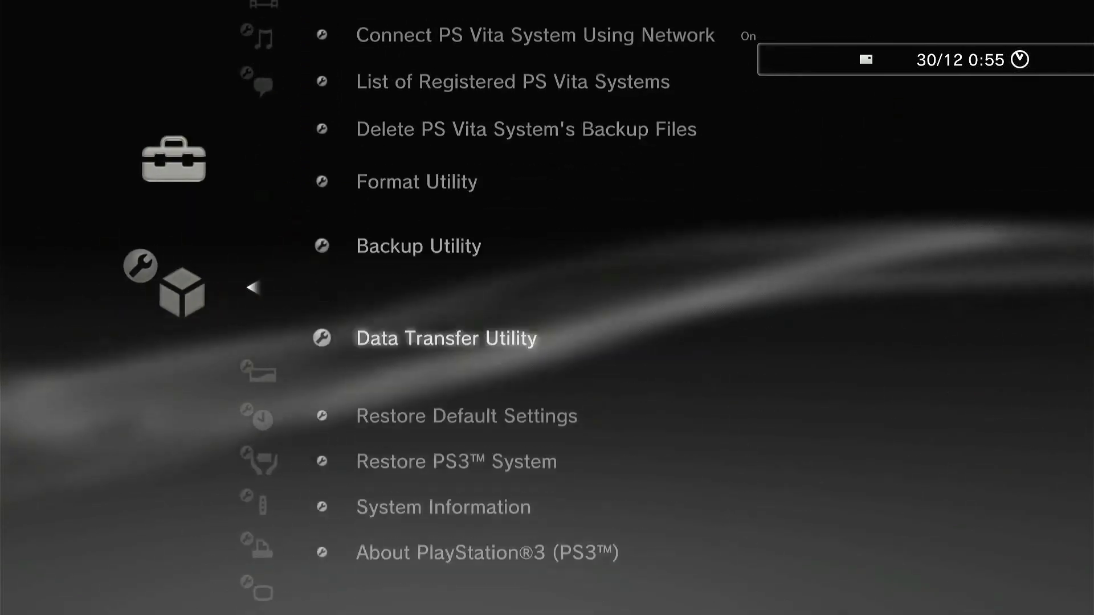
key("Up")
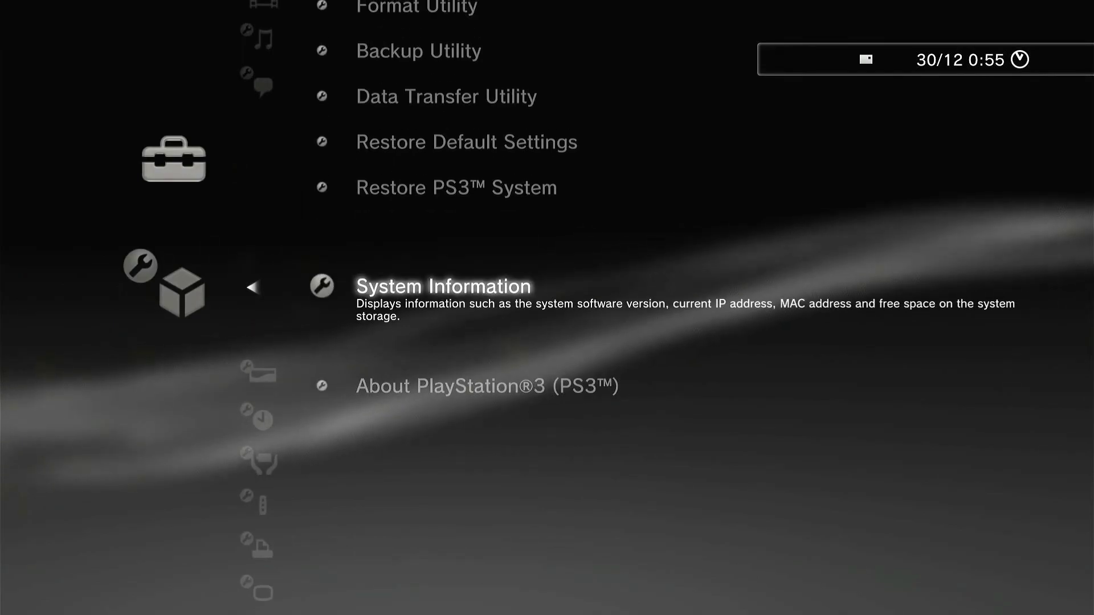
key("Return")
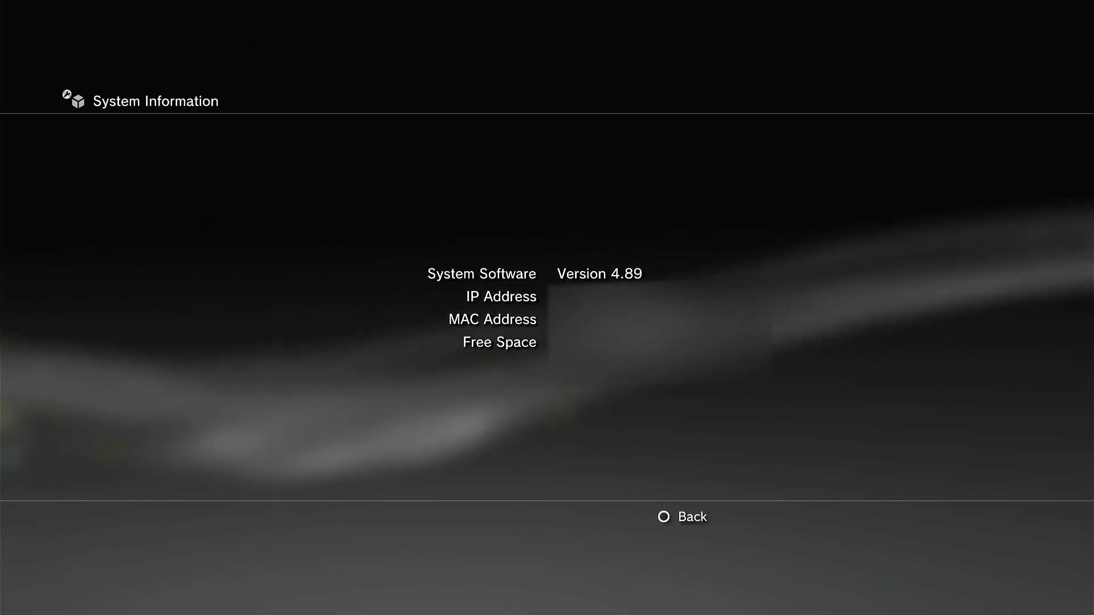
key("Escape")
key("Escape")
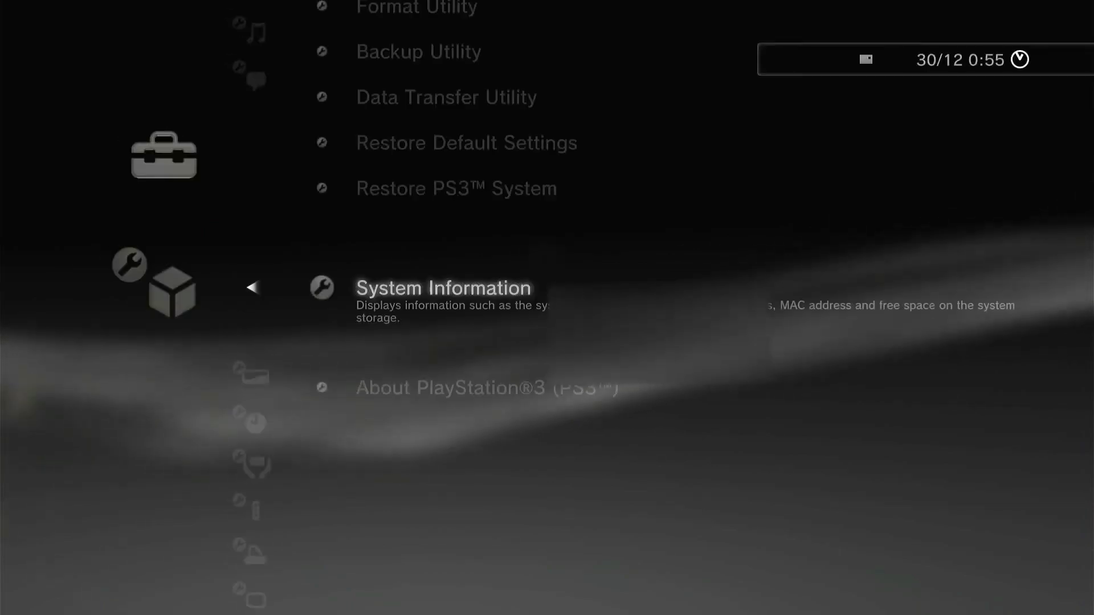
Step: Go from the Settings category to the Game category
key("Right")
key("Left")
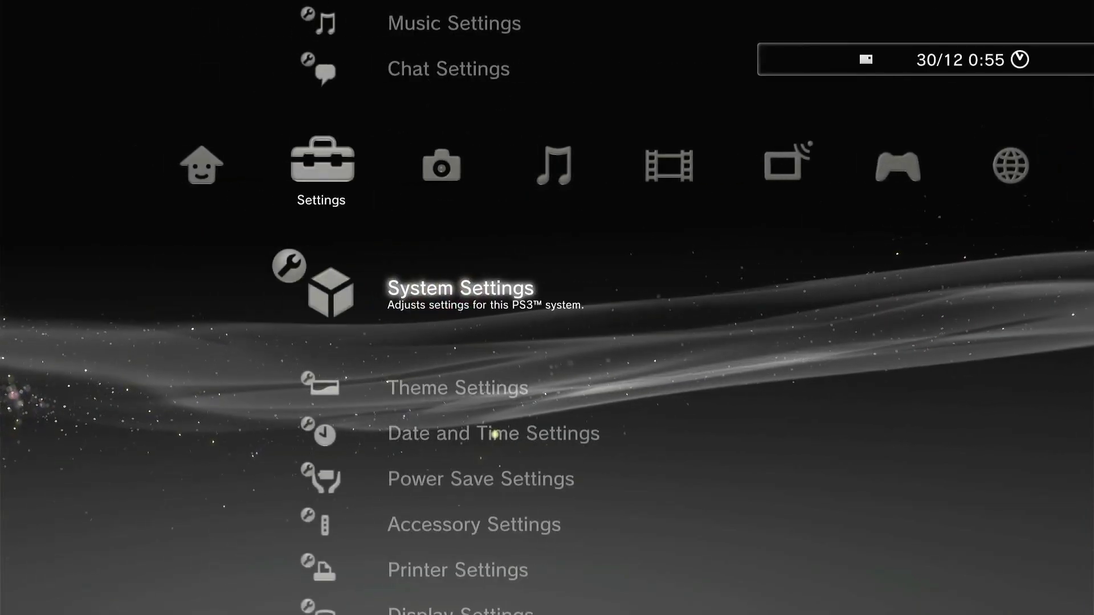
key("Right")
key("Right")
key("Right")
key("Right")
key("Right")
key("Right")
key("Right")
key("Right")
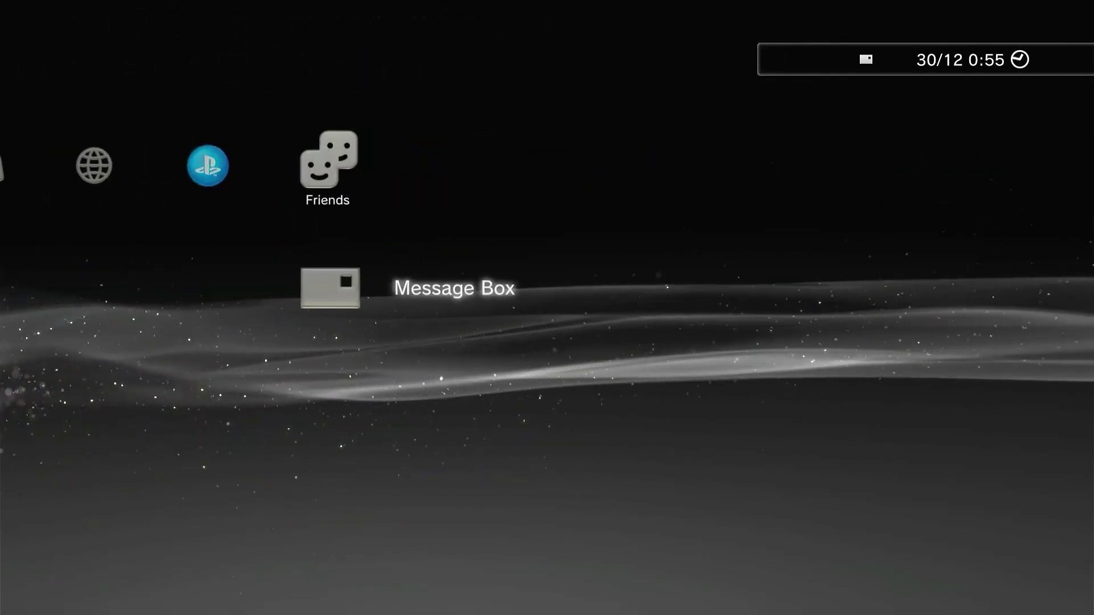
key("Left")
key("Left")
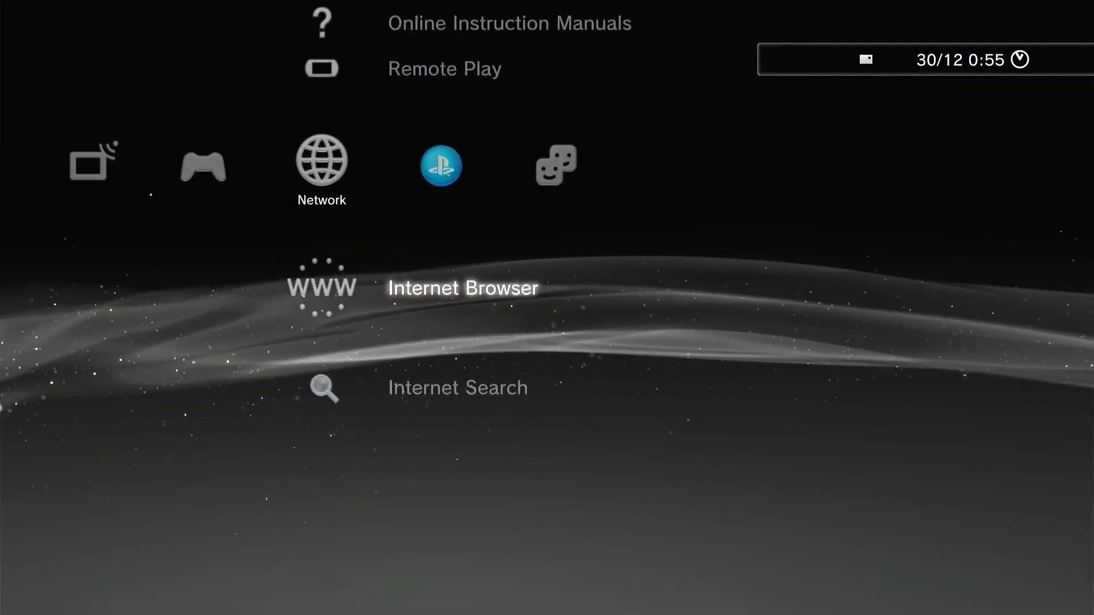
key("Left")
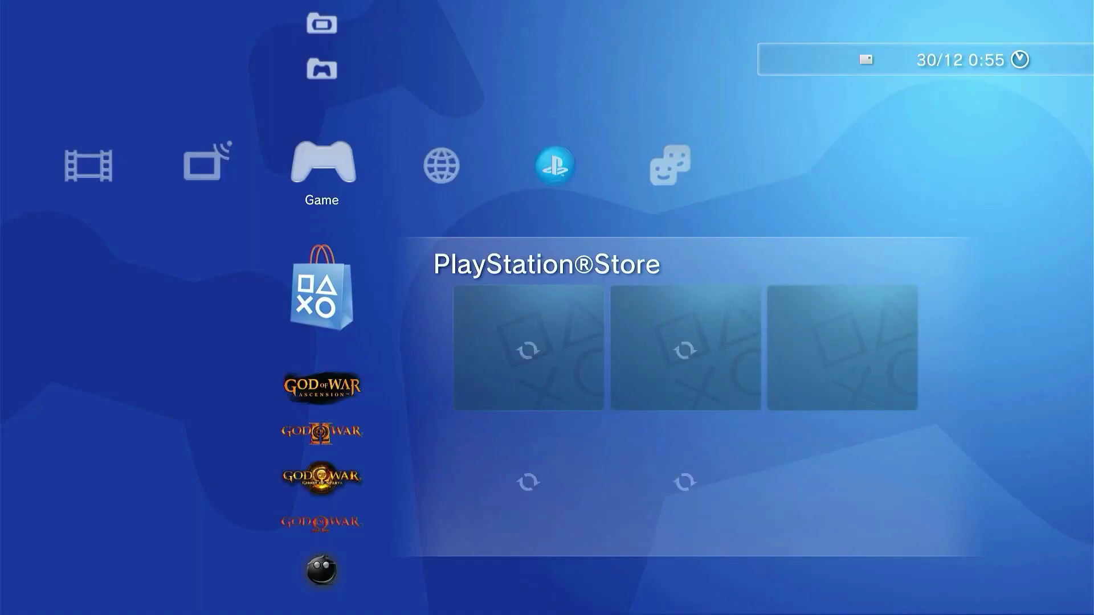
Step: Look through the installed games and the data utilities in the Game category
key("Down")
key("Down")
key("Down")
key("Down")
key("Down")
key("Up")
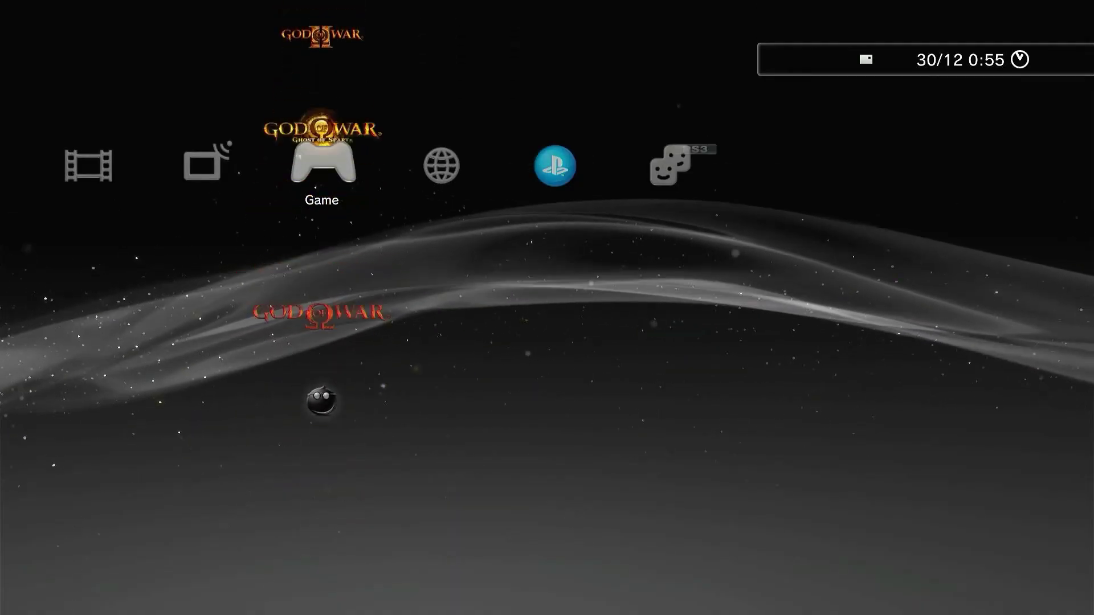
key("Up")
key("Up")
key("Up")
key("Up")
key("Up")
key("Up")
key("Up")
key("Up")
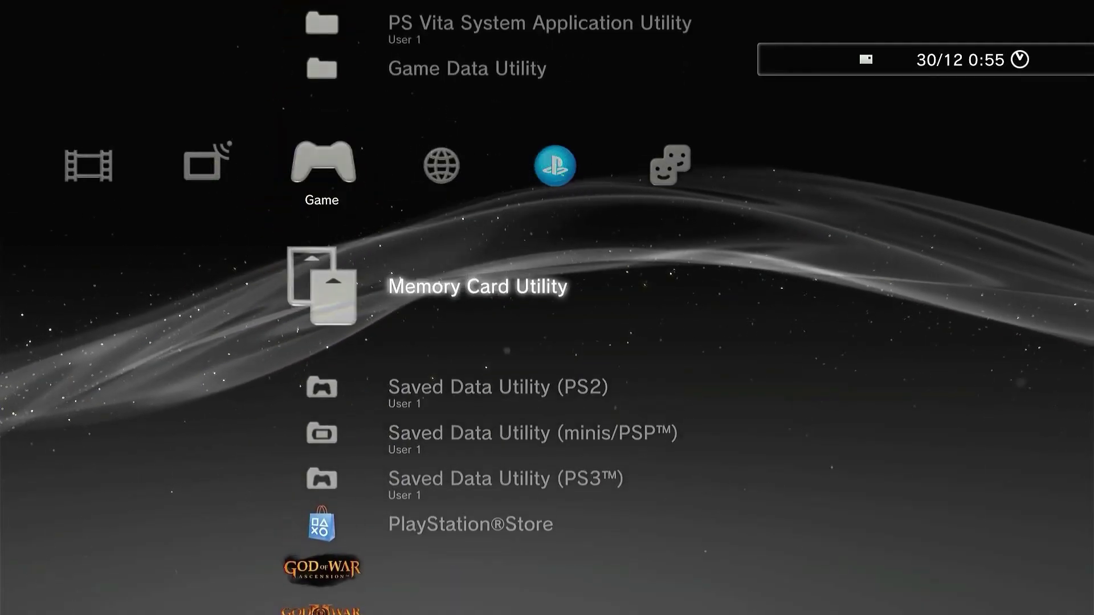
key("Left")
key("Left")
key("Left")
key("Left")
key("Left")
key("Left")
key("Right")
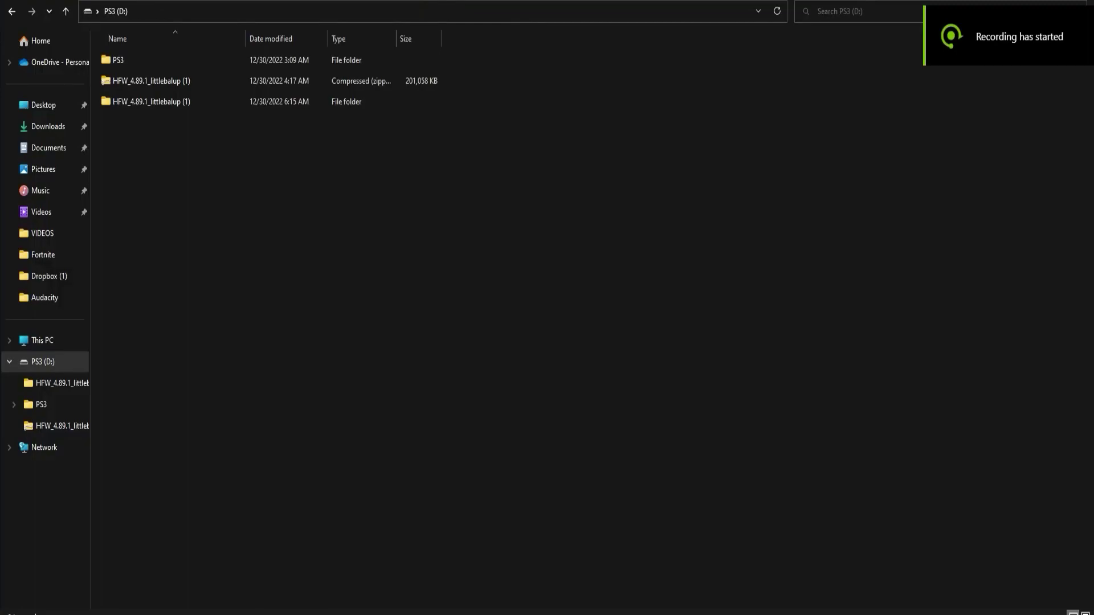
Step: In File Explorer, check the PS3 (D:) drive's format options from This PC and close them without formatting
left_click(56, 341)
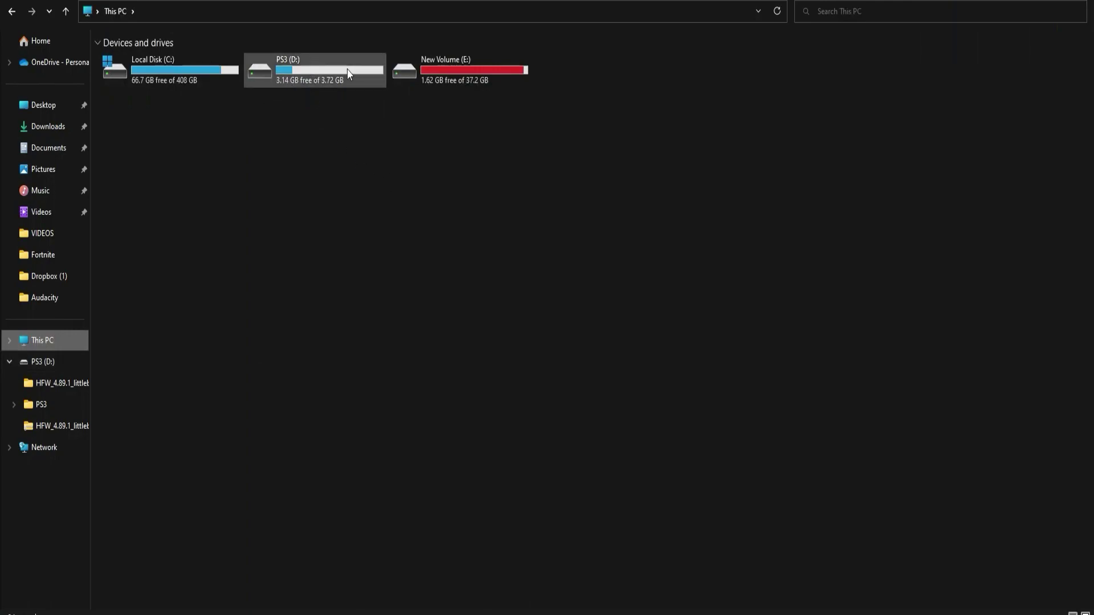
right_click(310, 87)
left_click(350, 197)
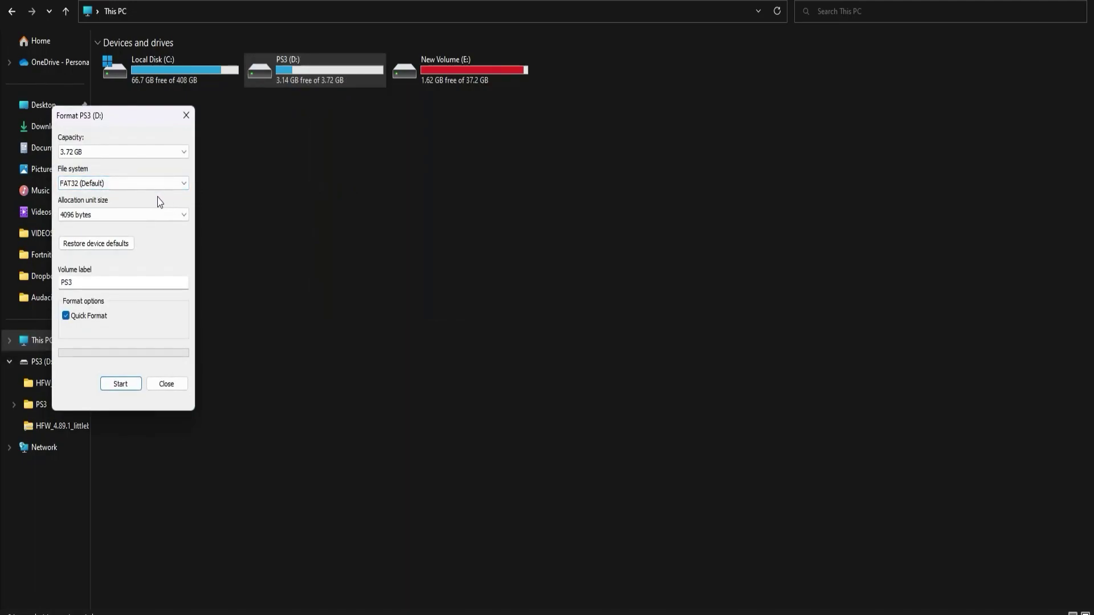
left_click(166, 384)
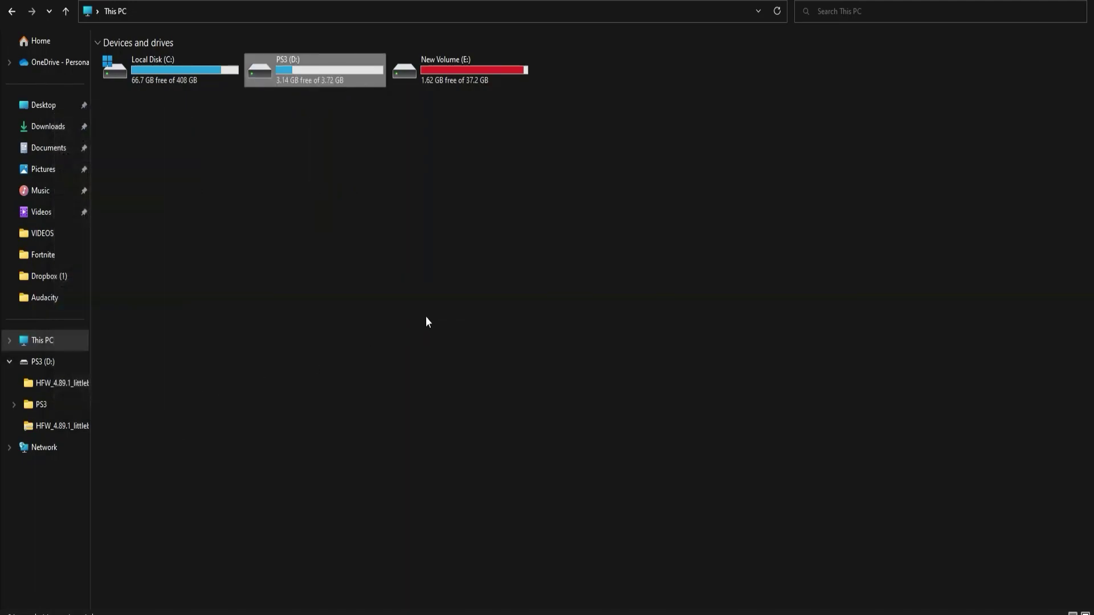
Step: Cut PS3UPDAT.PUP from the extracted HFW_4.89.1_littlebalup (1) folder on the PS3 (D:) drive
double_click(322, 81)
left_click(139, 101)
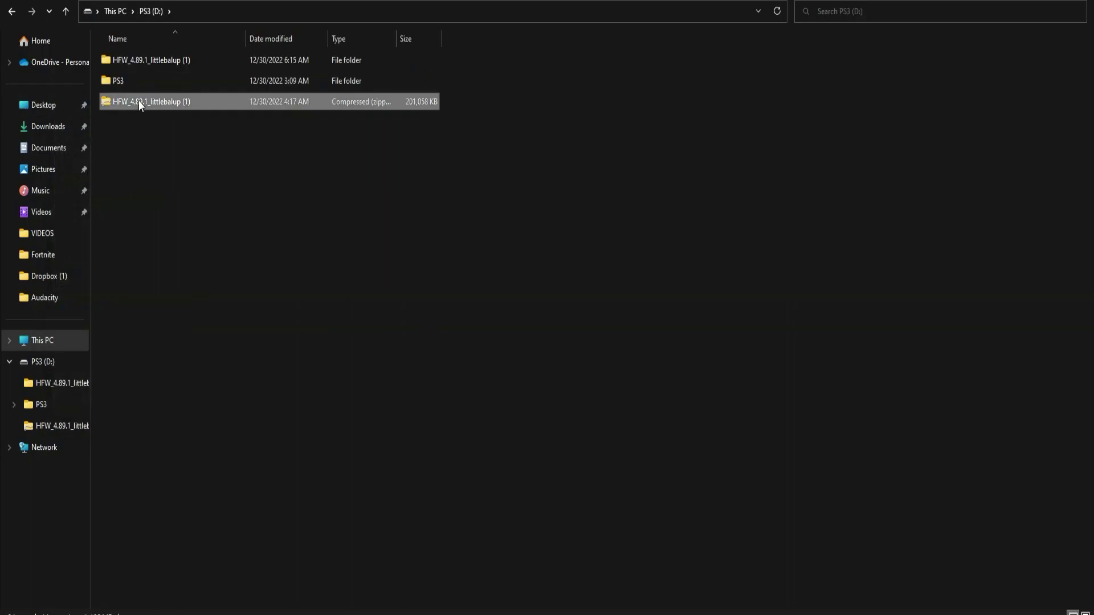
left_click(159, 60)
double_click(159, 61)
left_click(150, 85)
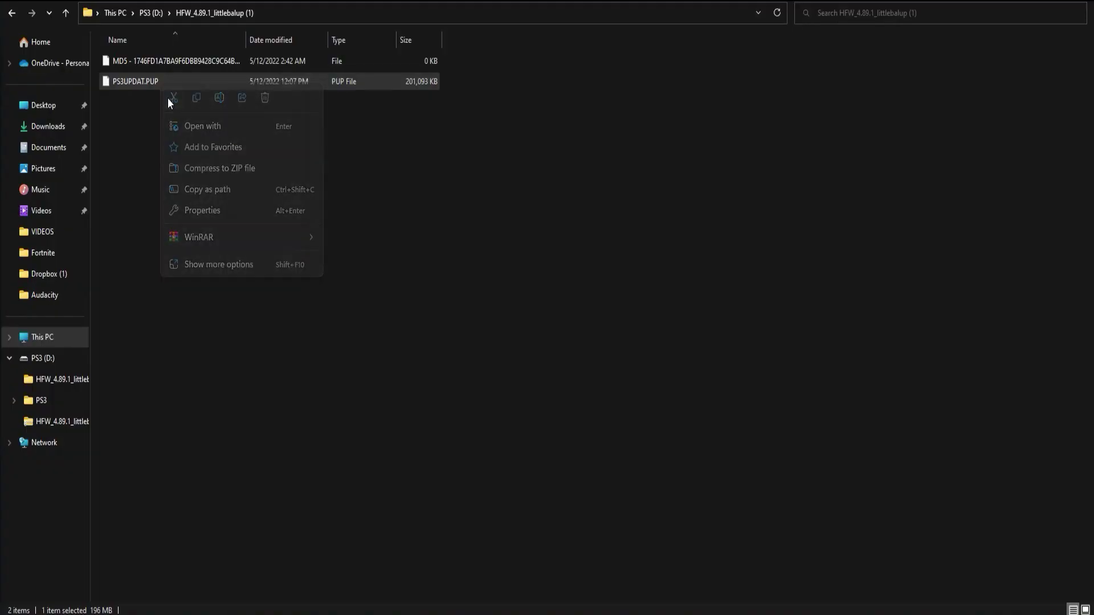
key("Escape")
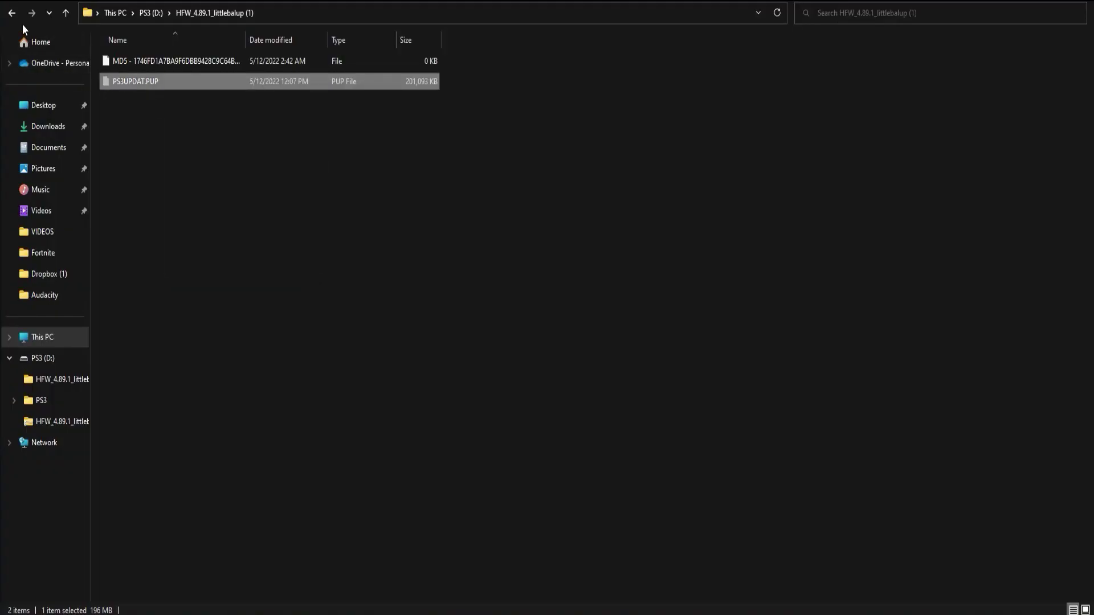
Step: Paste PS3UPDAT.PUP into the UPDATE folder inside the drive's PS3 folder, replacing the existing file
left_click(12, 12)
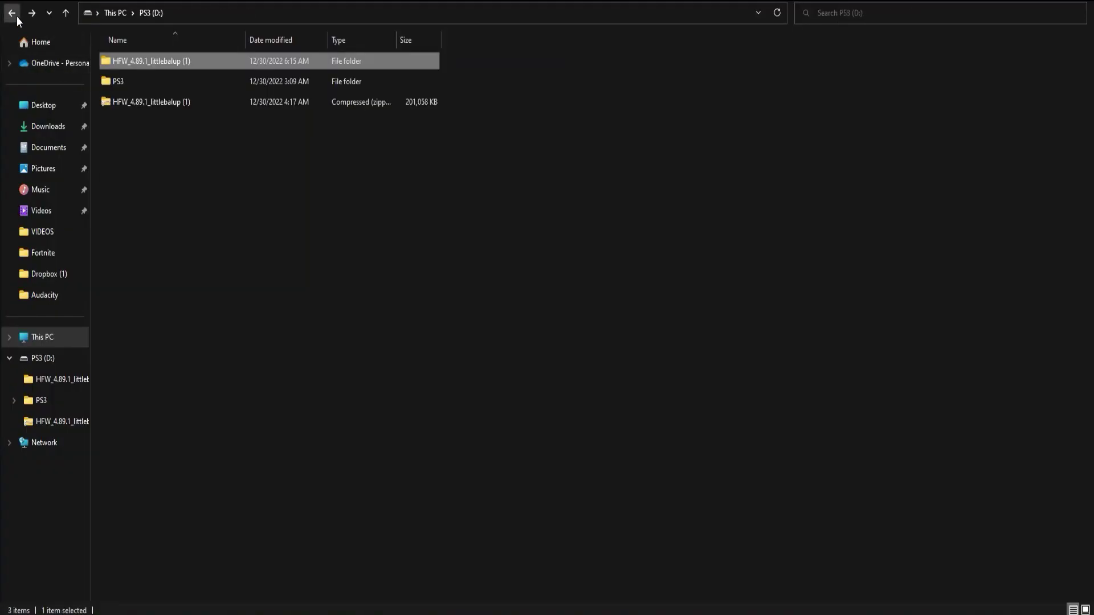
left_click(131, 90)
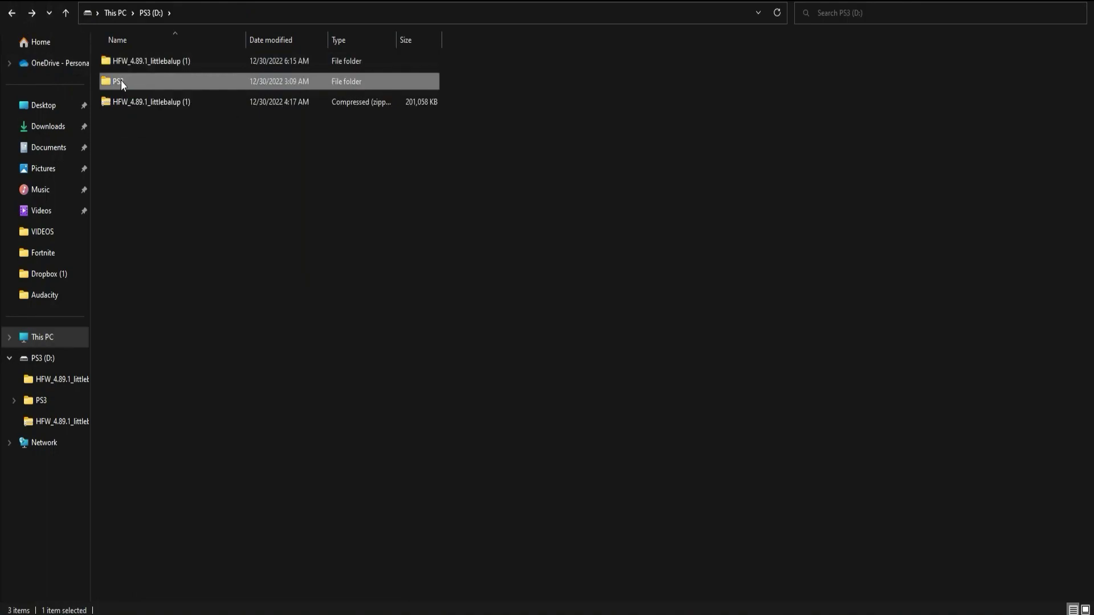
double_click(121, 81)
left_click(128, 63)
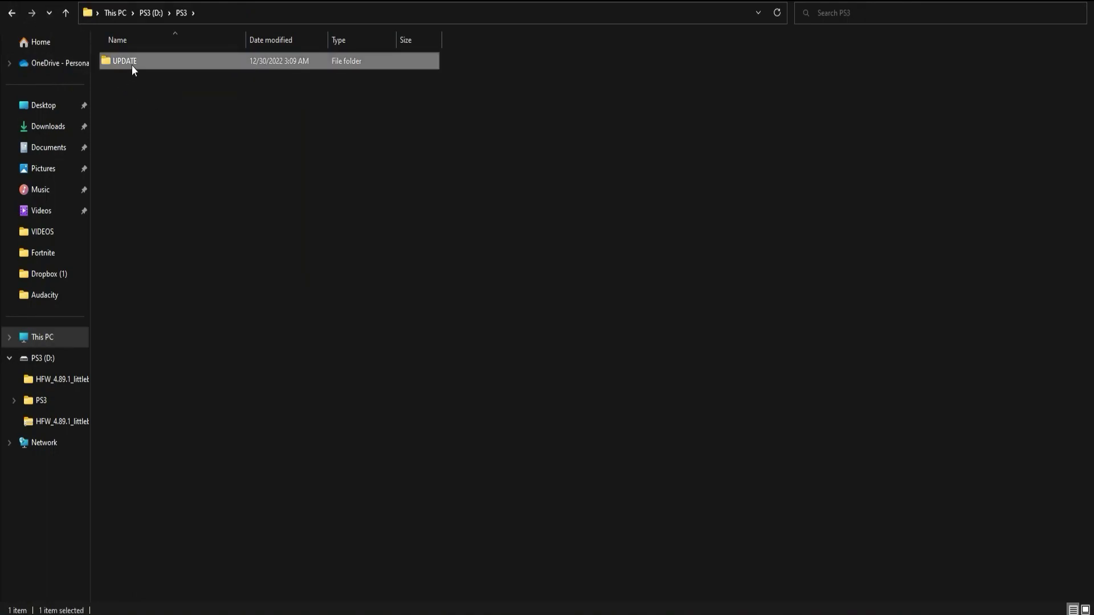
double_click(132, 63)
right_click(179, 128)
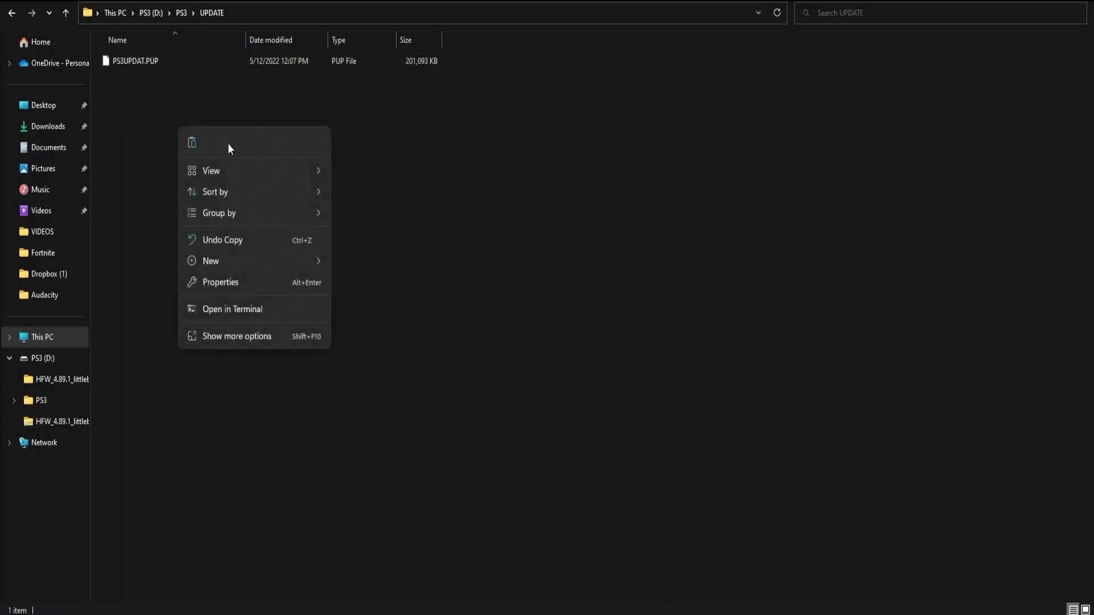
left_click(192, 143)
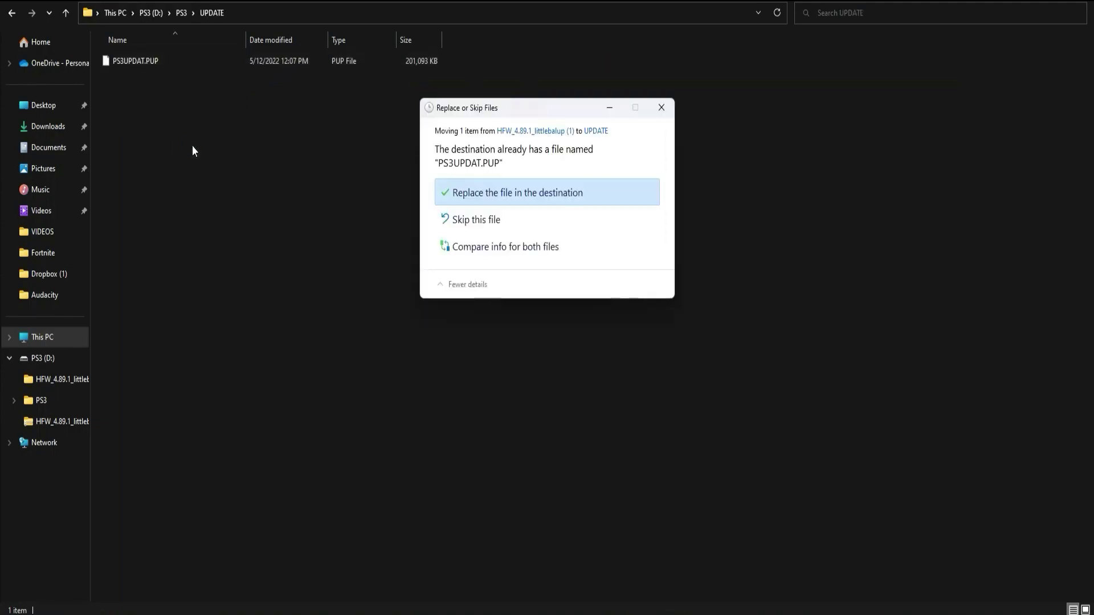
left_click(496, 196)
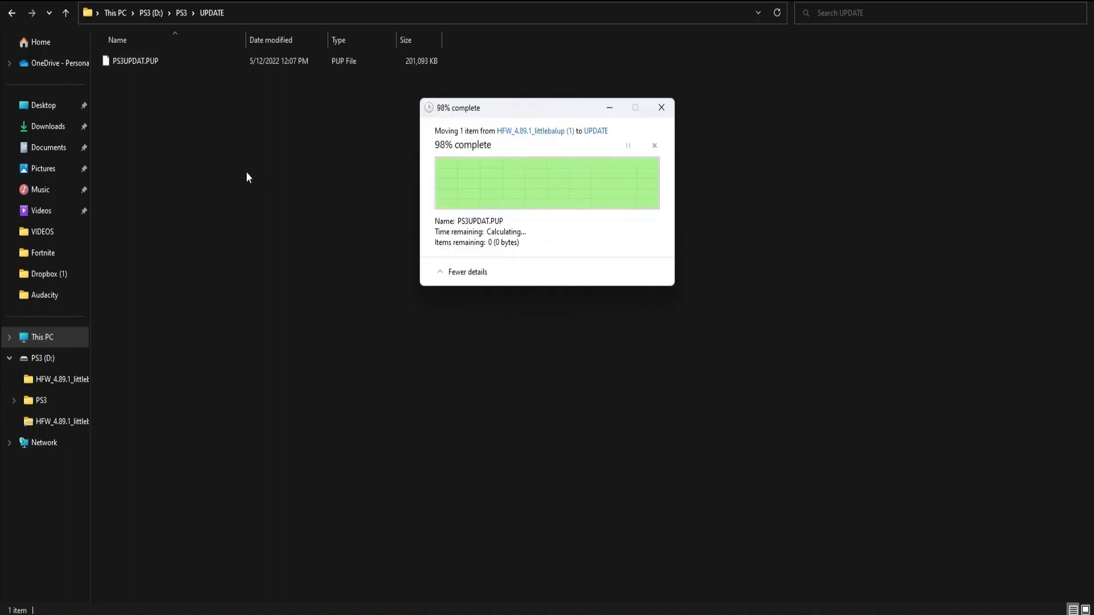
Step: Go back to This PC and rename the PS3 (D:) USB drive to MOD
left_click(155, 13)
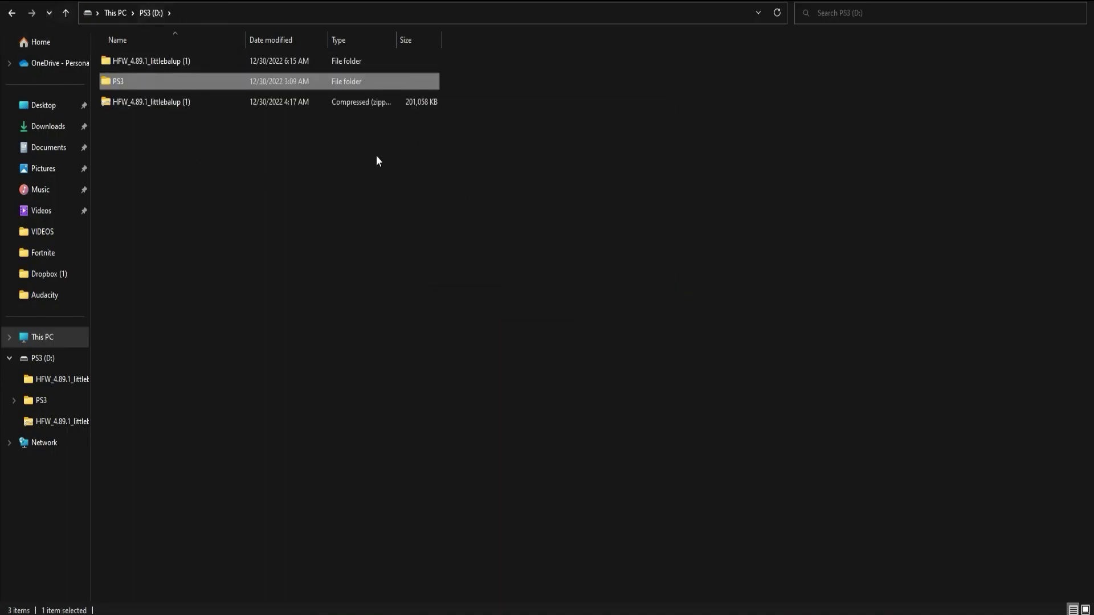
left_click(116, 13)
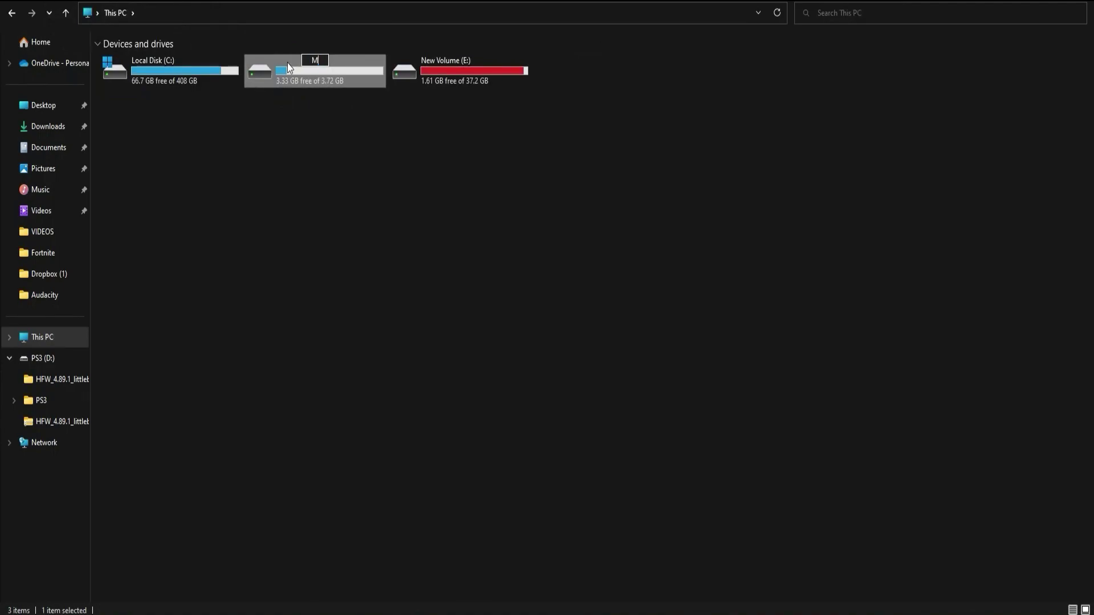
left_click(302, 181)
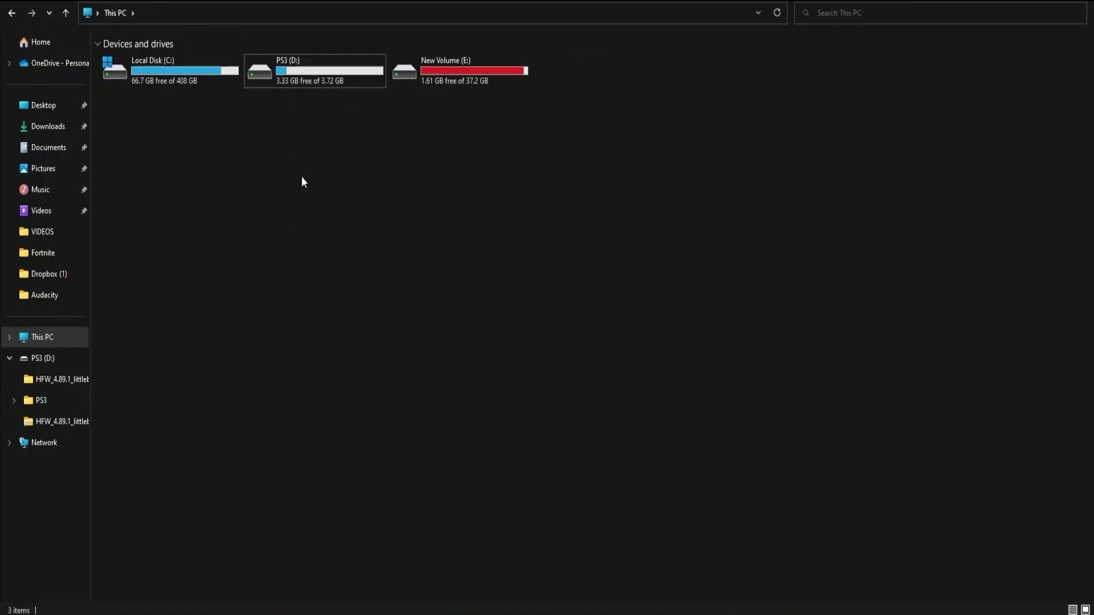
Step: Permanently delete the HFW_4.89.1_littlebalup (1) archive and extracted folder from the MOD drive, and open the UPDATE folder inside PS3
double_click(290, 79)
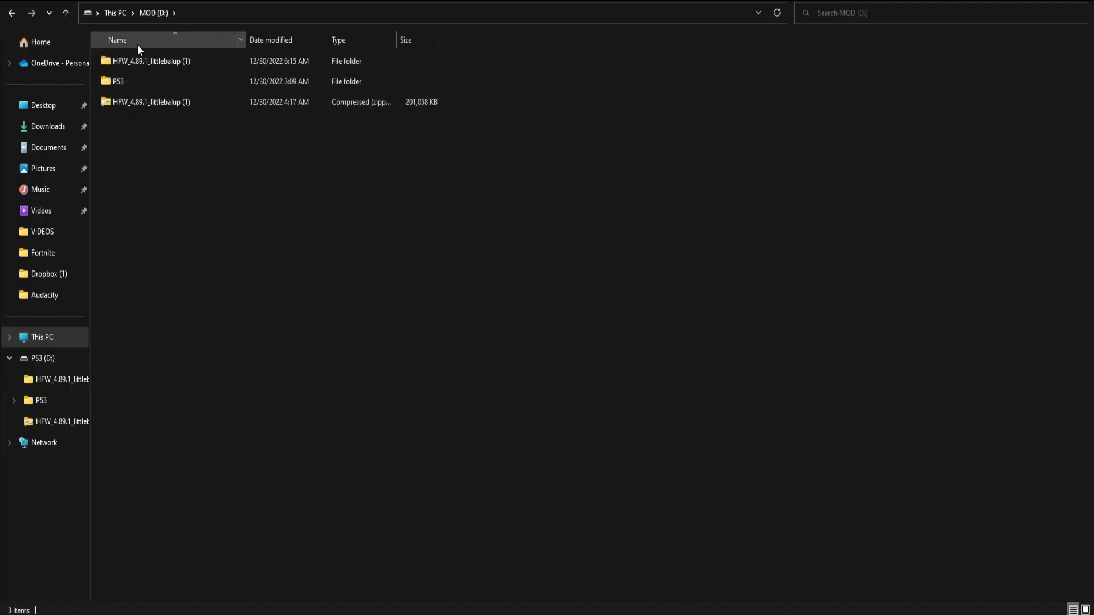
left_click(136, 106)
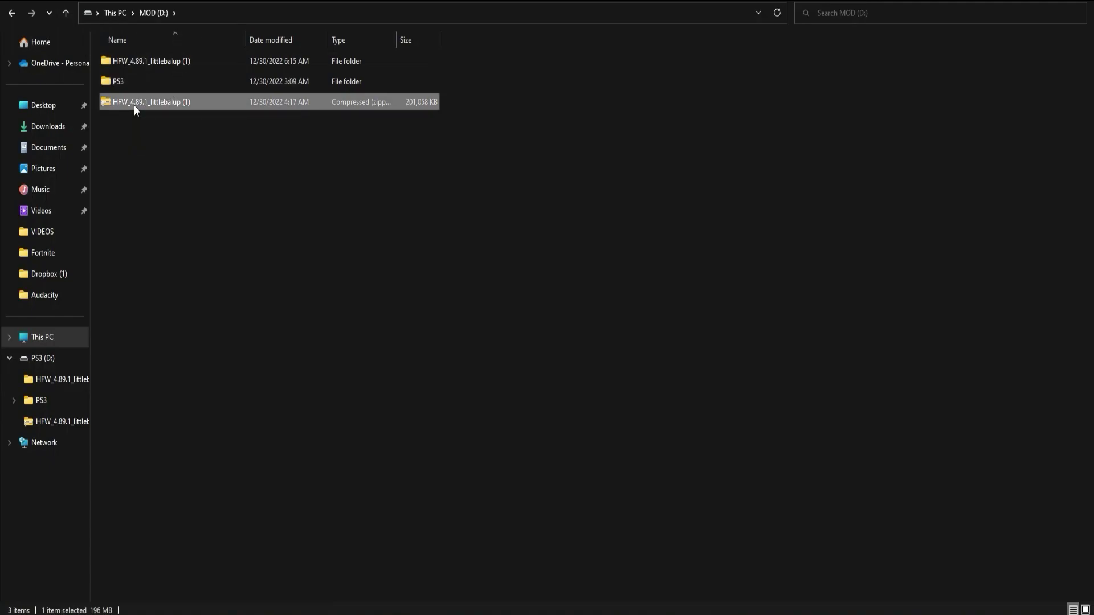
key("shift+Delete")
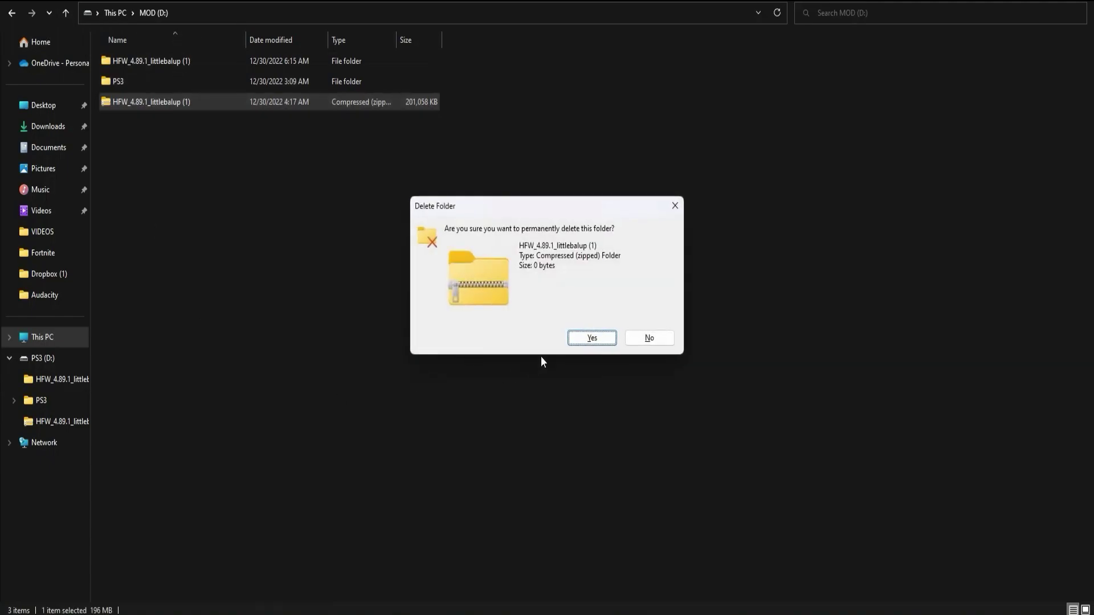
left_click(592, 339)
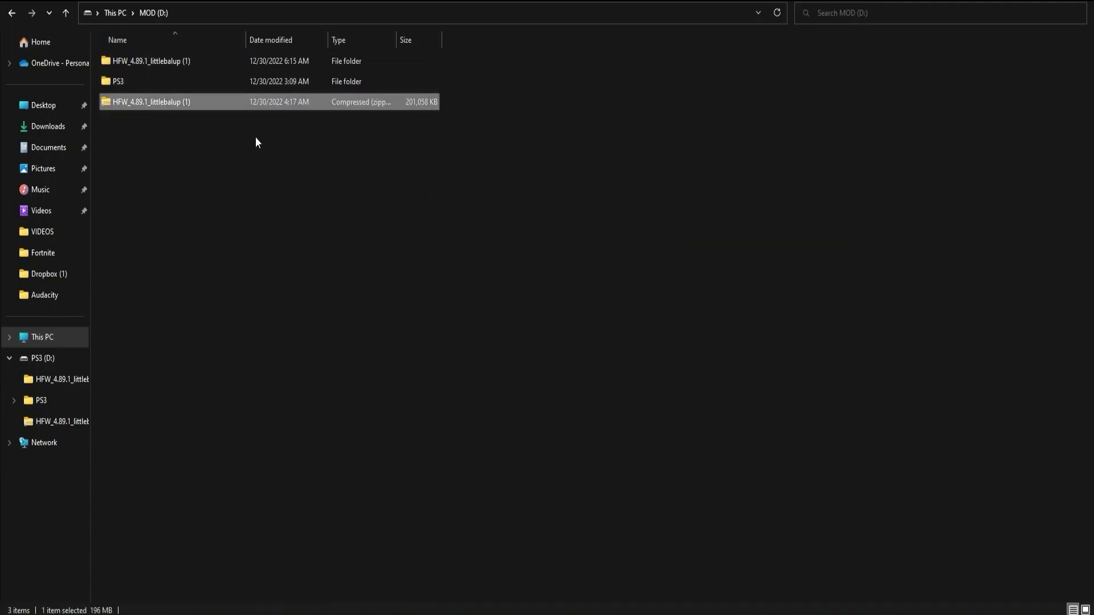
left_click(214, 64)
key("shift+Delete")
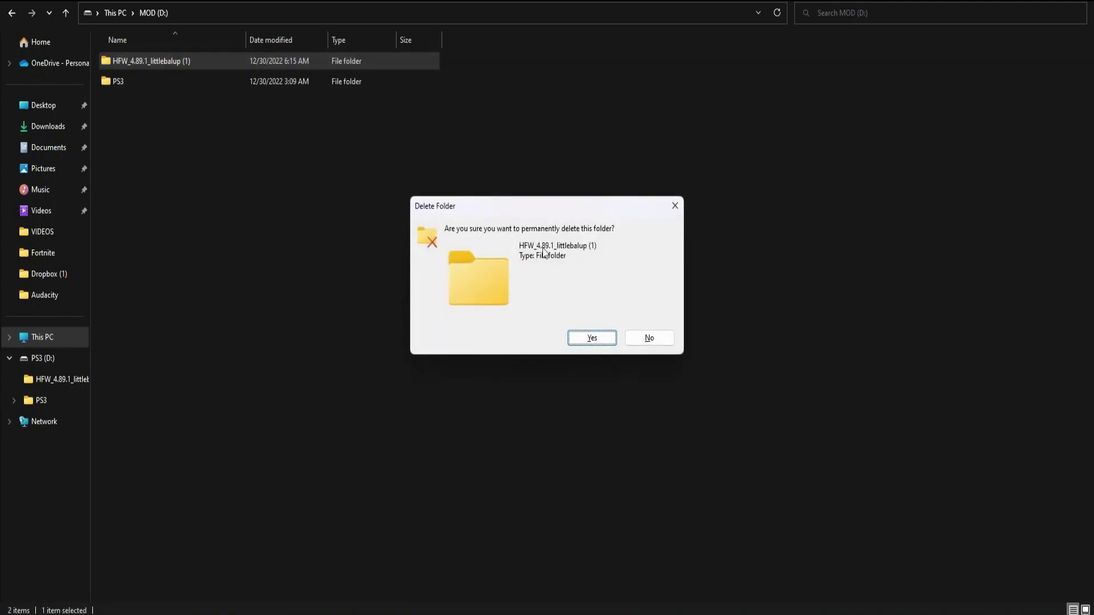
left_click(593, 339)
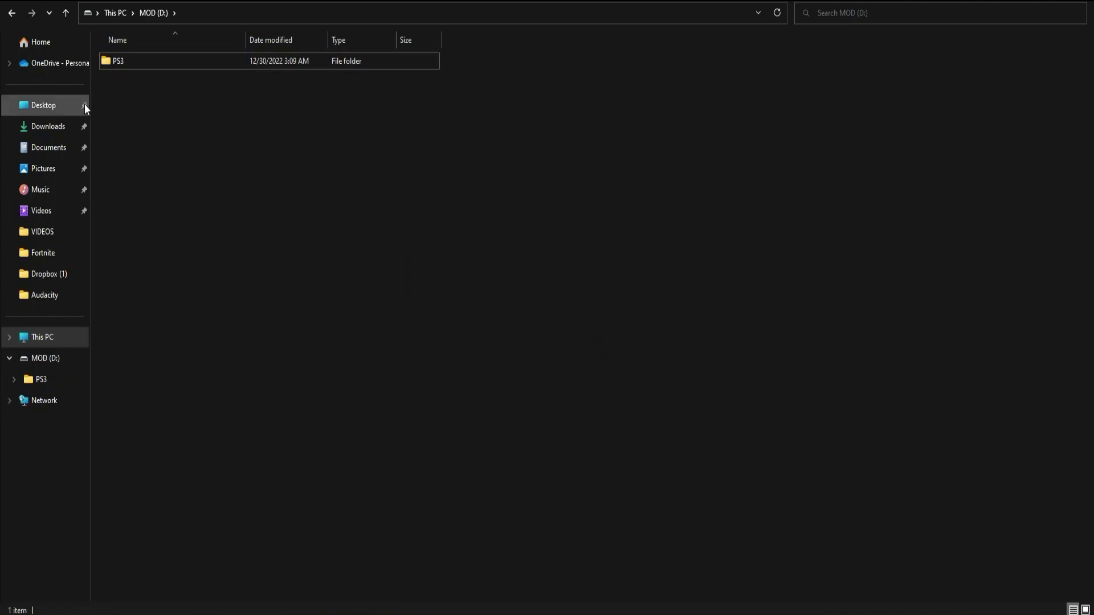
double_click(143, 66)
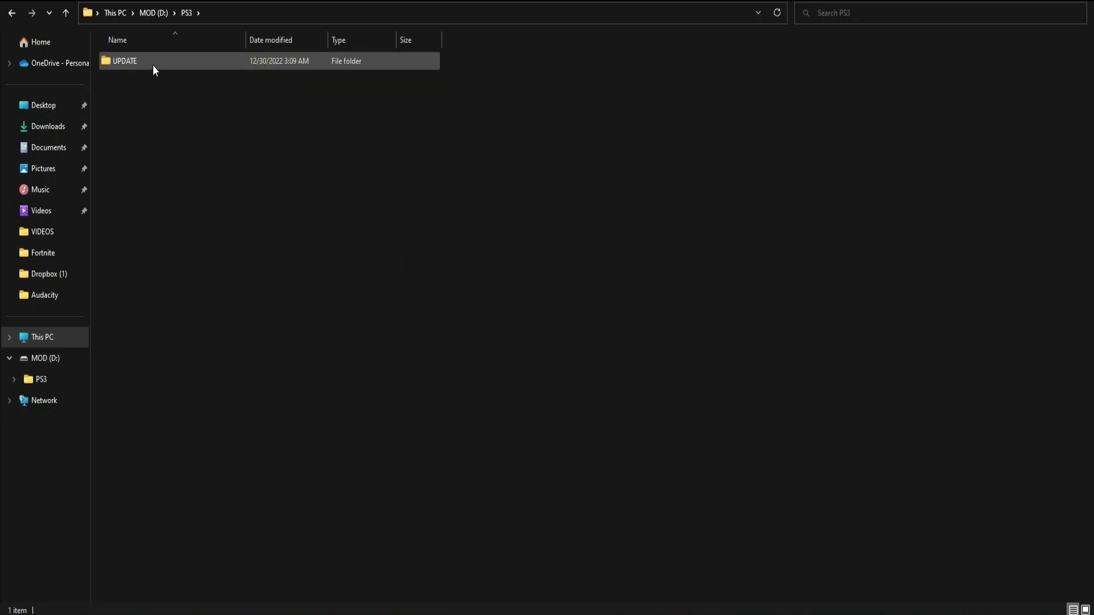
double_click(139, 63)
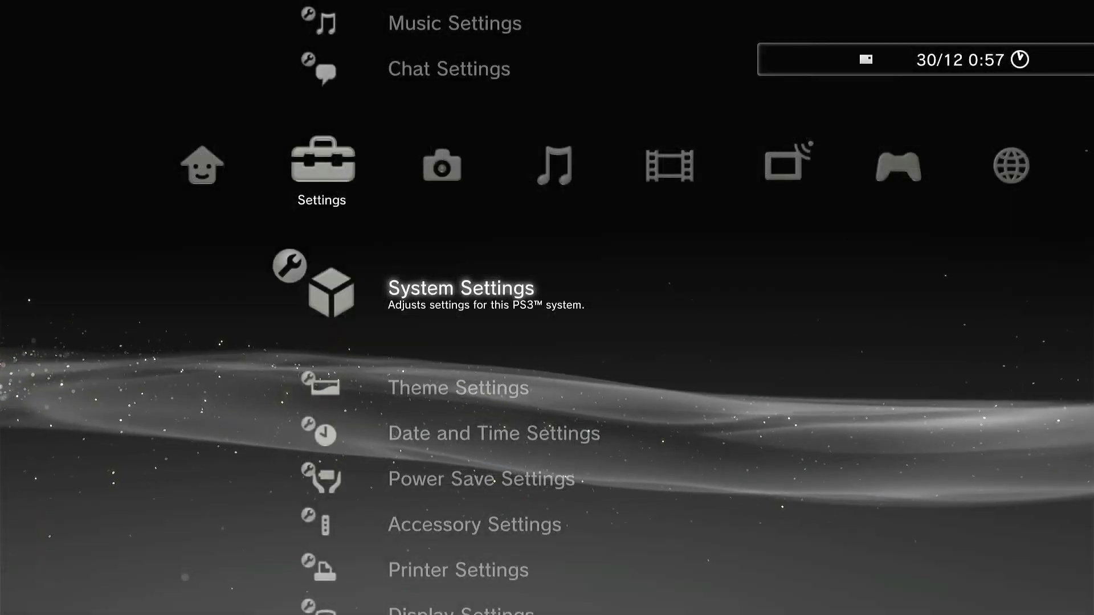
Step: On the PS3, run System Update via storage media and install version 4.89.1 HFW from the USB device
key("Up")
key("Up")
key("Up")
key("Up")
key("Up")
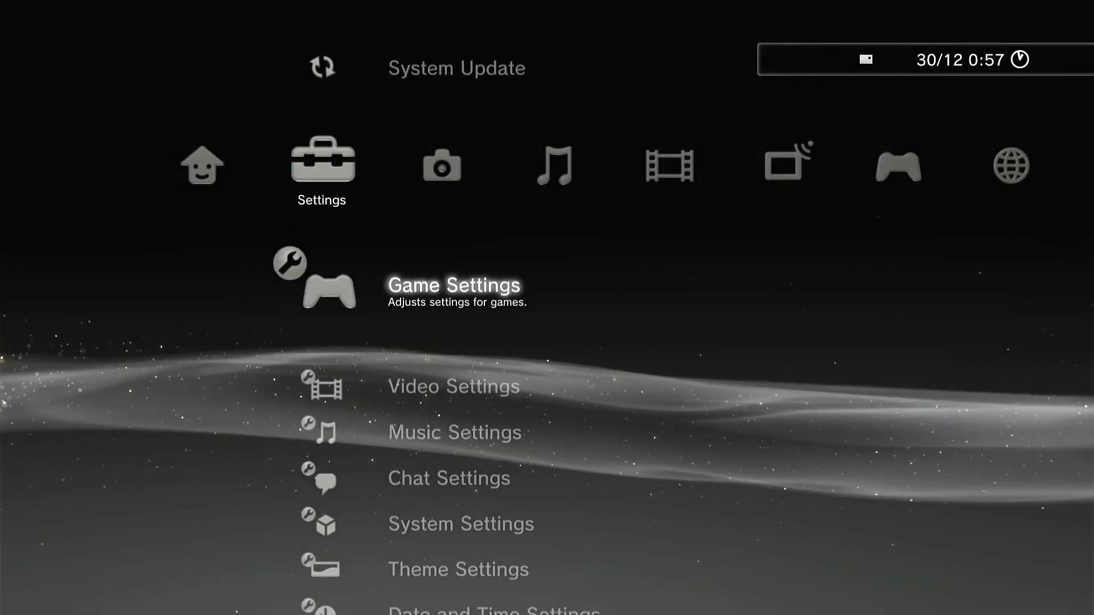
key("Return")
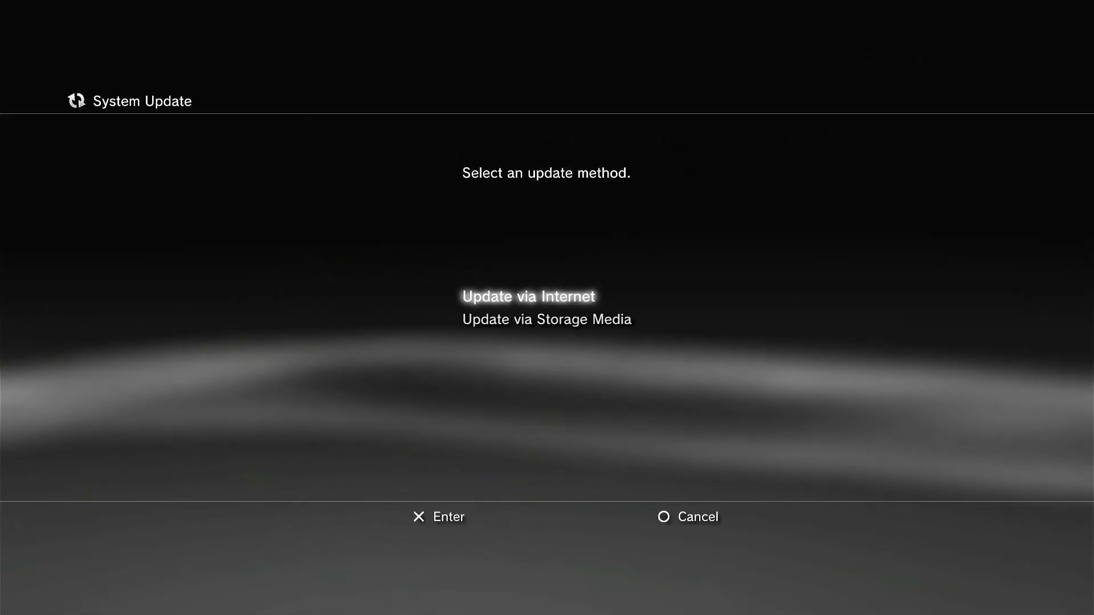
key("Down")
key("Return")
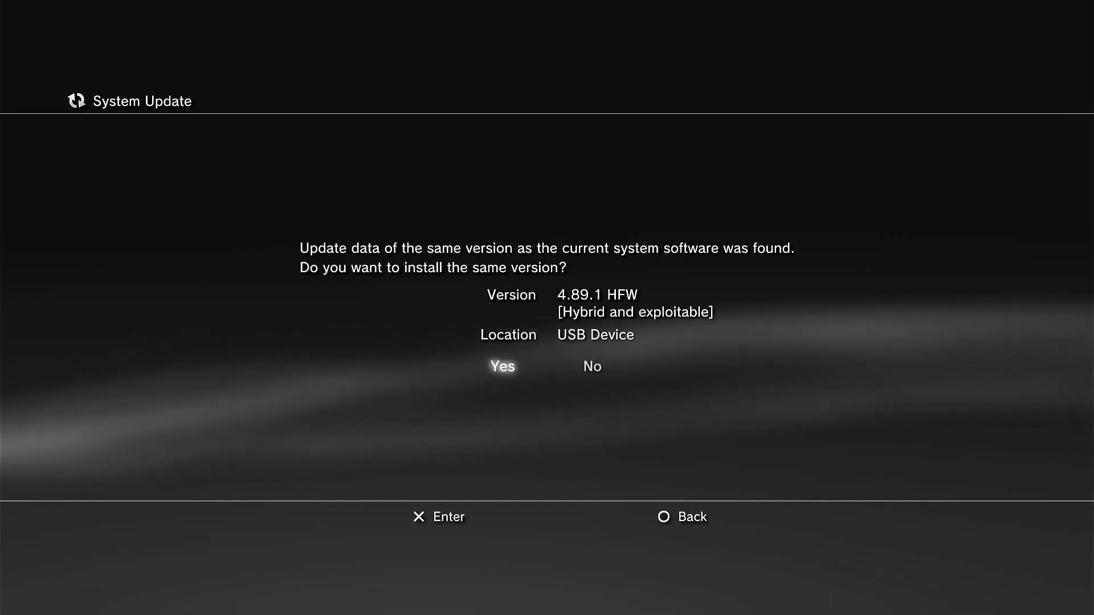
key("Return")
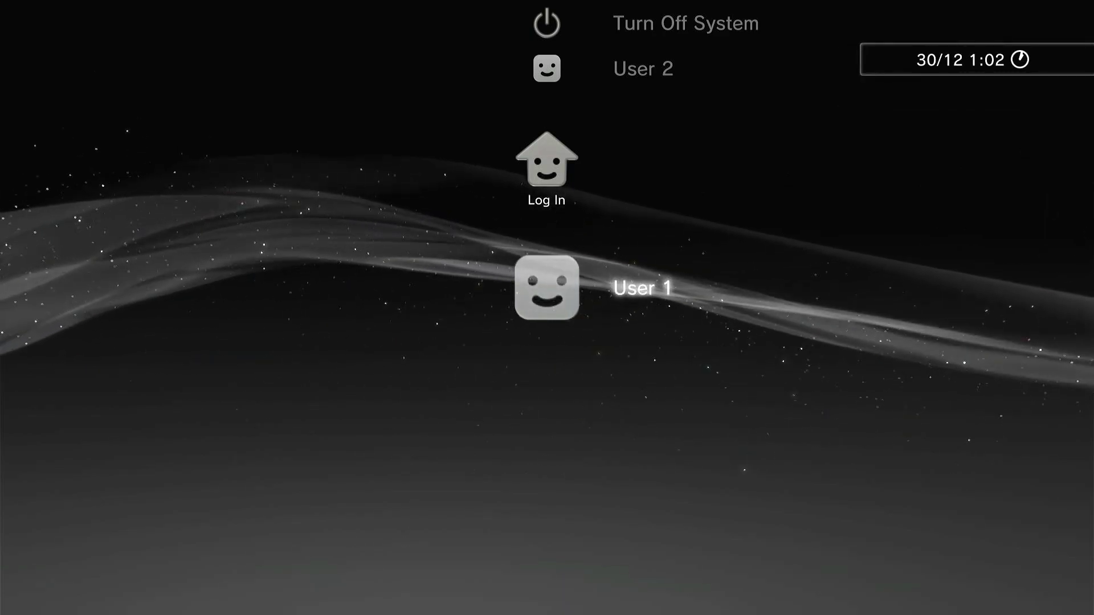
Step: Log in as User 1 on the restarted console and go to the Settings category
key("Up")
key("Up")
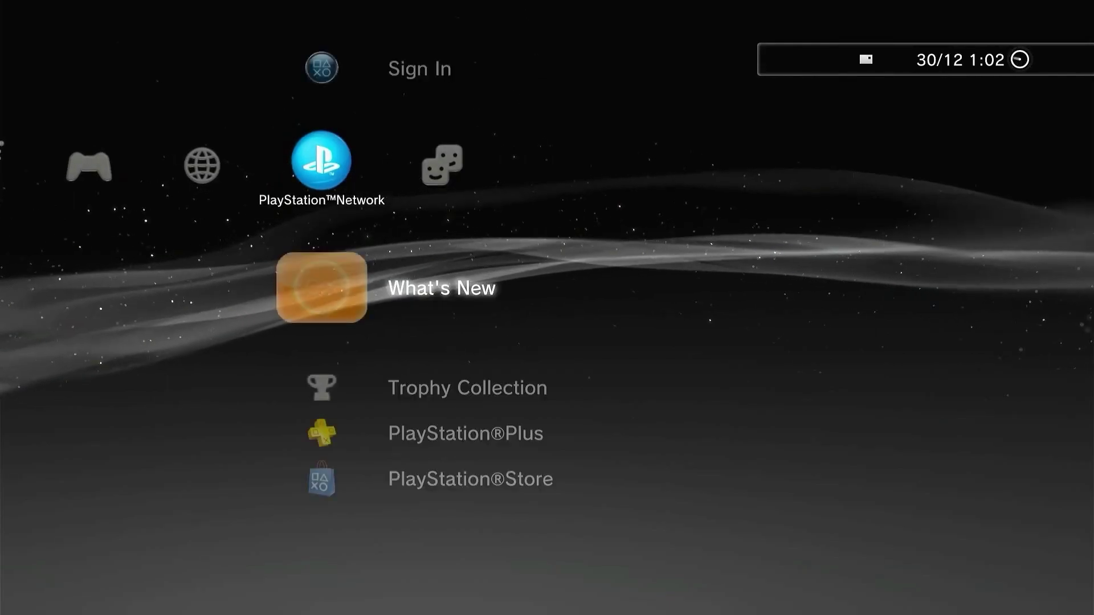
key("Left")
key("Left")
key("Left")
key("Left")
key("Left")
key("Left")
key("Left")
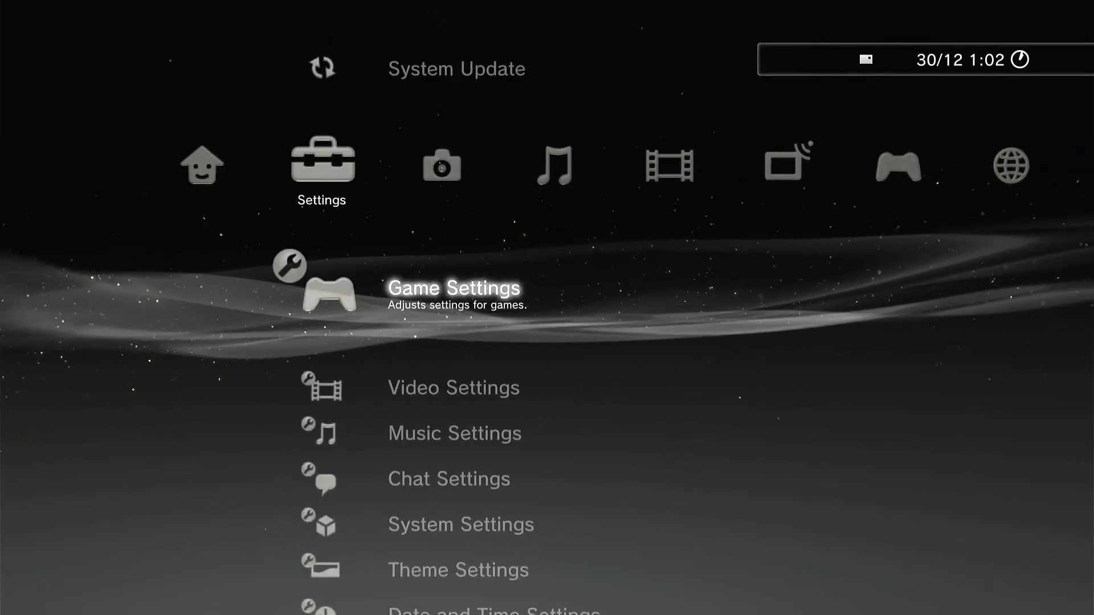
Step: Move across the home menu past TV/Video Services and Game, and open the PS3's web browser
key("Right")
key("Right")
key("Right")
key("Right")
key("Right")
key("Right")
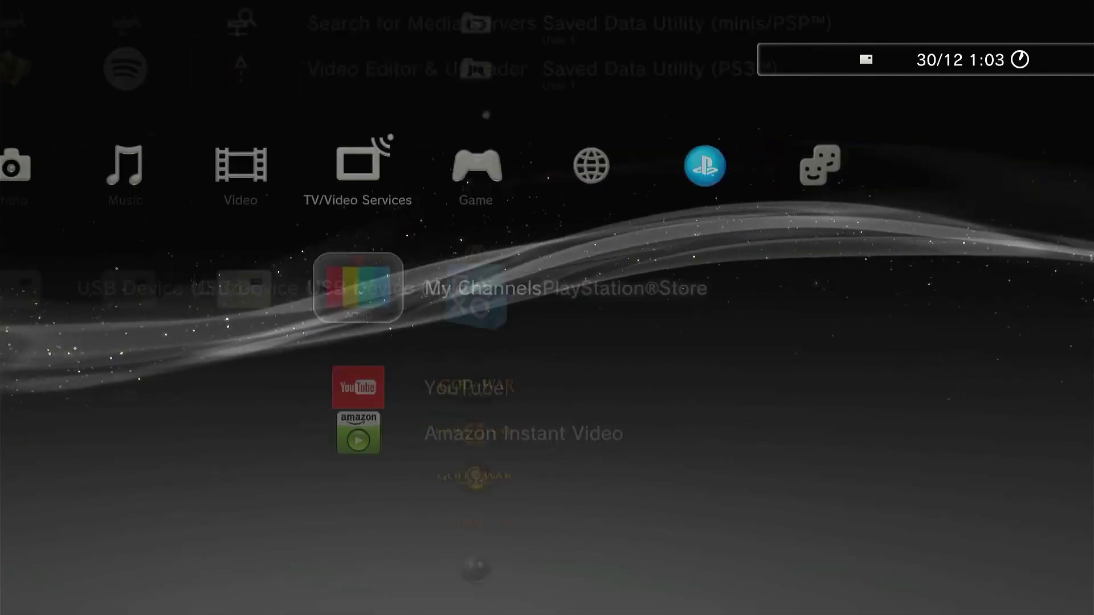
key("Left")
key("Right")
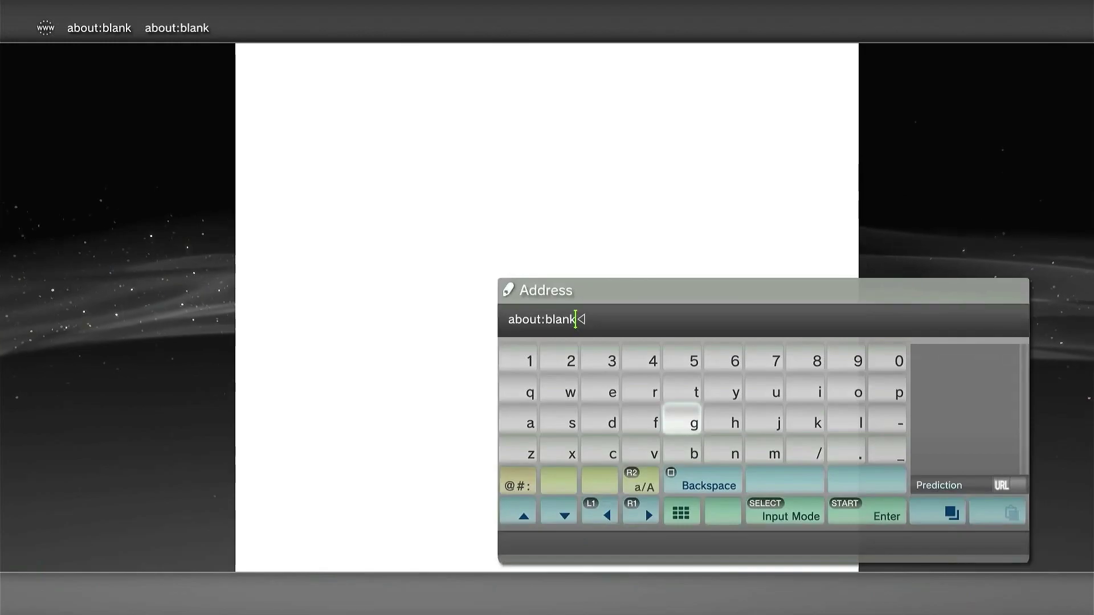
Step: Cancel the address entry and set the browser's home page to a blank page
key("Escape")
right_click(552, 315)
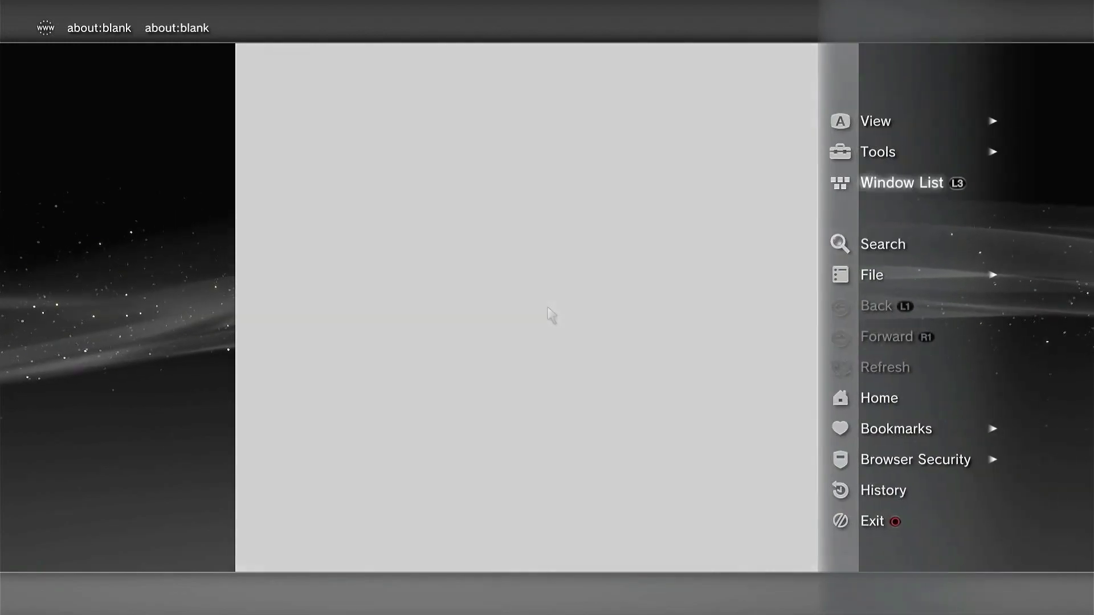
key("Down")
key("Return")
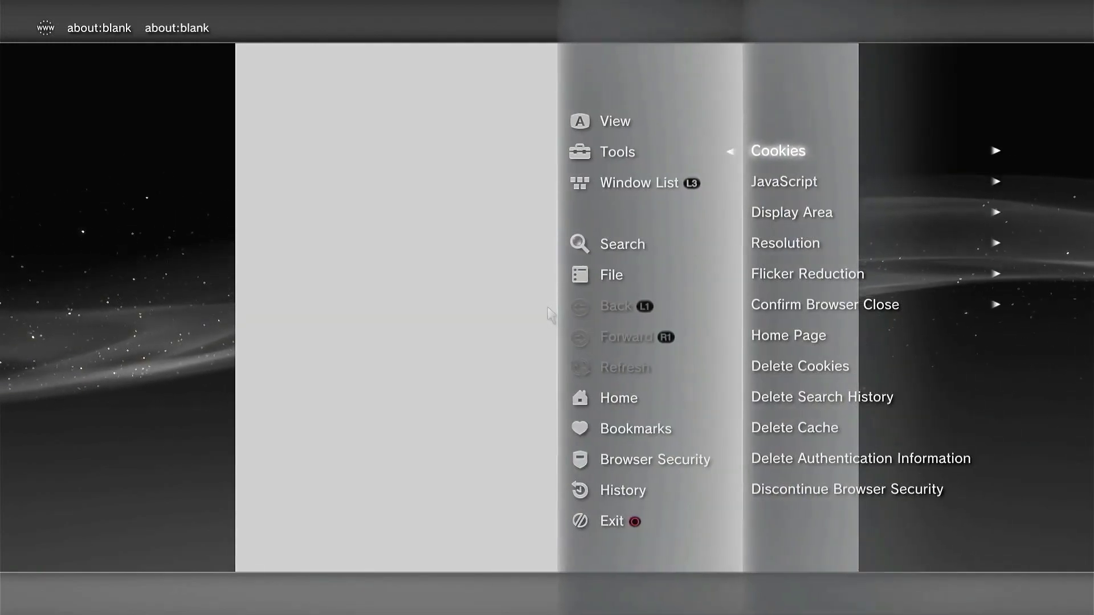
key("Down")
key("Down")
key("Down")
key("Down")
key("Down")
key("Down")
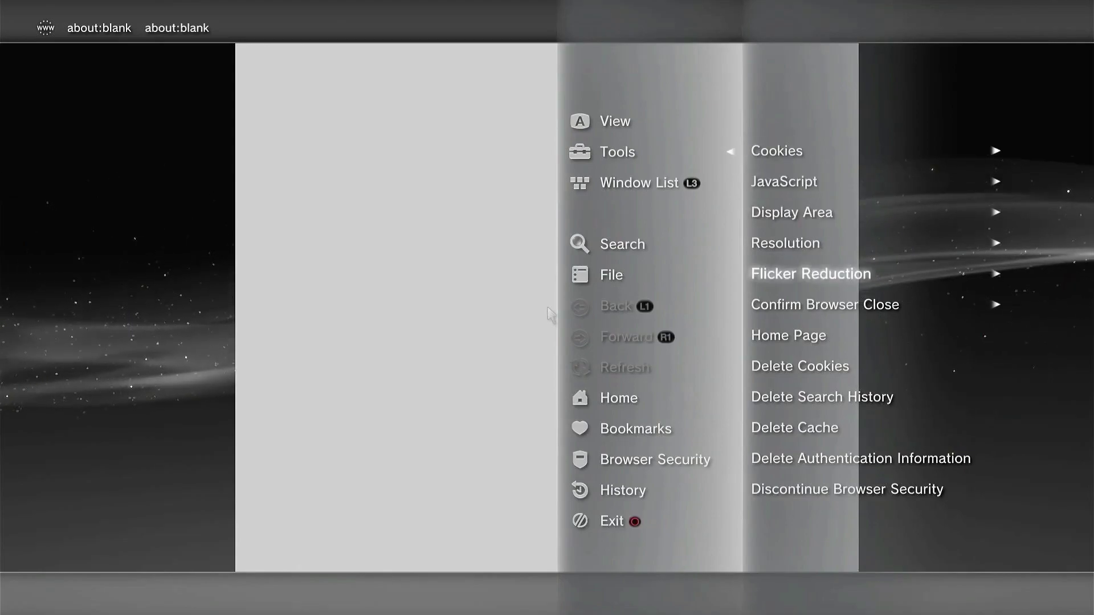
key("Return")
key("Down")
key("Down")
key("Up")
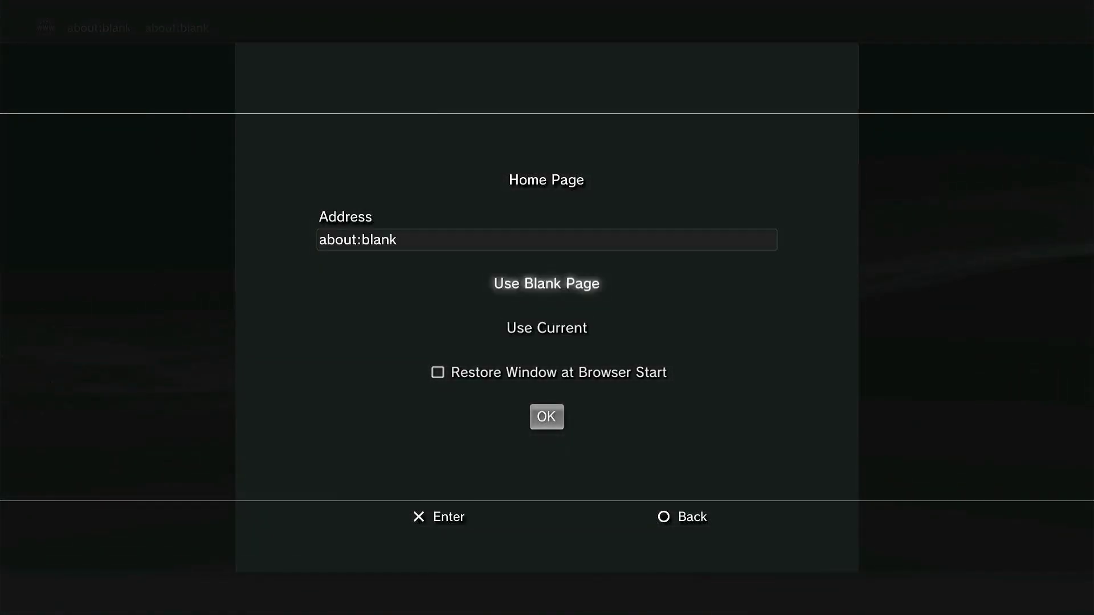
key("Down")
key("Up")
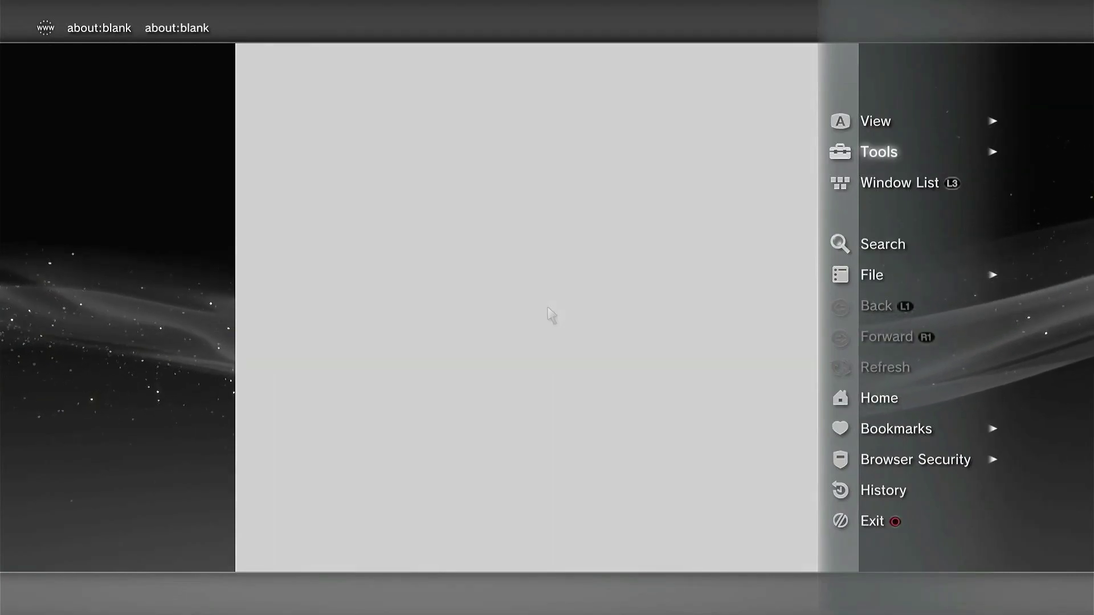
Step: Look through the browser tools for deleting cookies, search history, cache and authentication information
key("Right")
key("Down")
key("Down")
key("Down")
key("Down")
key("Down")
key("Down")
key("Down")
key("Down")
key("Down")
key("Up")
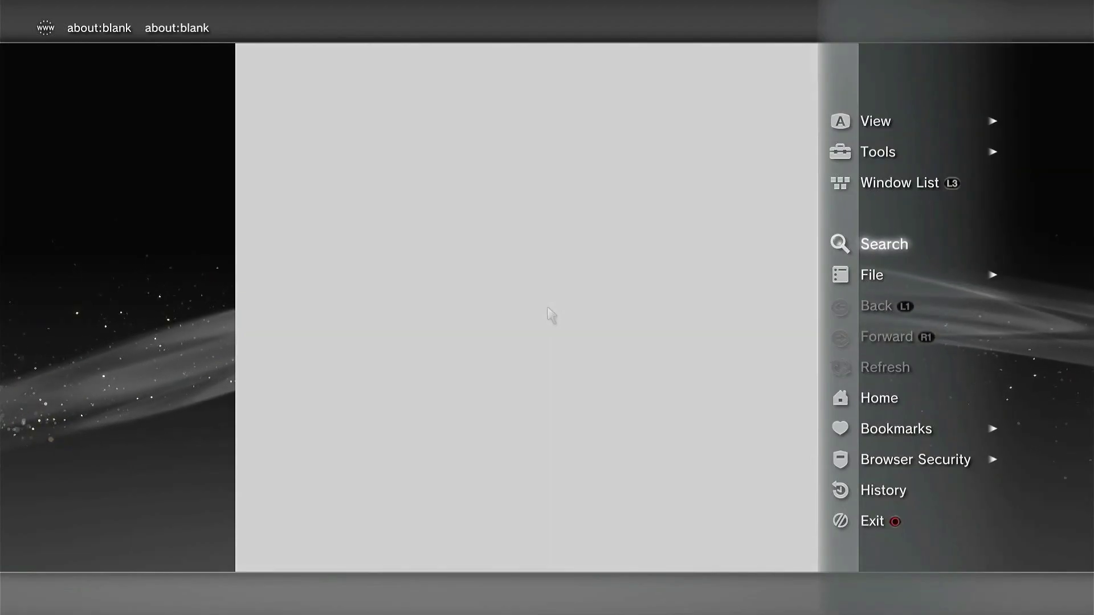
key("Return")
key("Left")
key("Left")
key("Left")
key("Left")
key("Left")
key("Left")
key("Left")
key("Left")
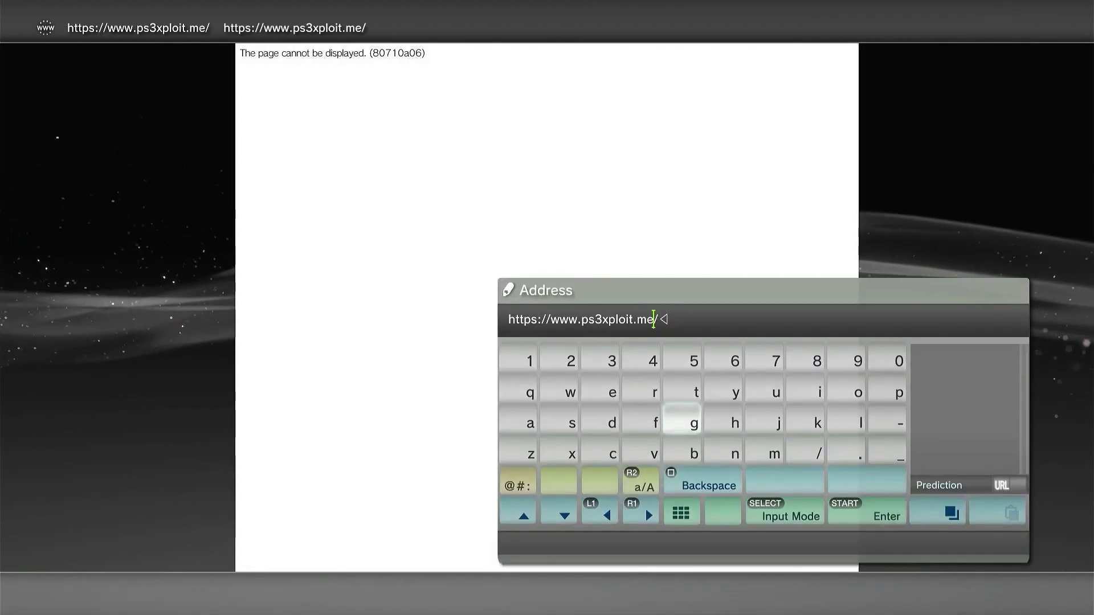
key("Left")
key("Left")
key("Left")
key("Left")
key("Left")
key("Left")
key("Left")
key("Left")
key("Left")
key("Left")
key("Left")
key("Left")
key("BackSpace")
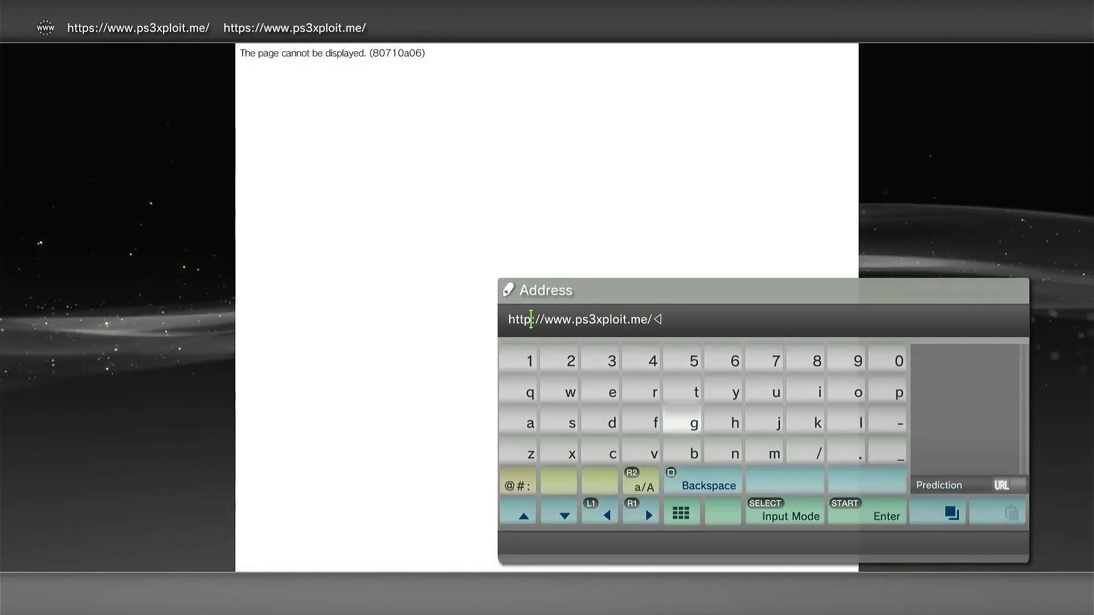
key("Right")
key("Right")
key("Right")
key("Right")
key("Right")
key("Right")
key("Right")
key("Right")
key("Right")
key("Right")
key("Right")
key("Right")
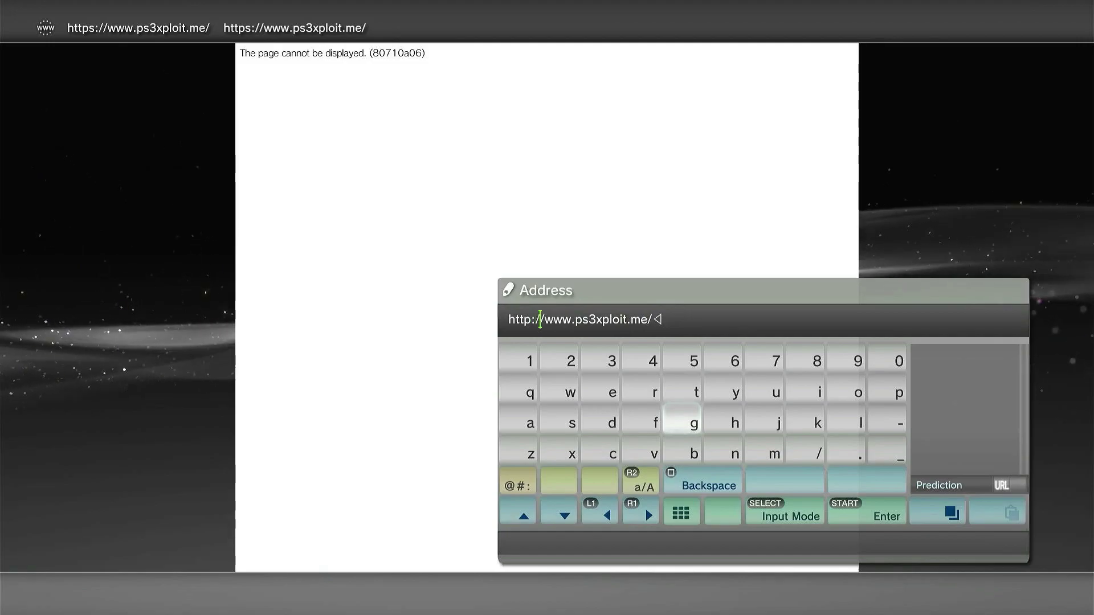
key("Right")
key("Right")
key("Right")
key("Right")
key("Right")
key("Right")
key("Right")
key("Right")
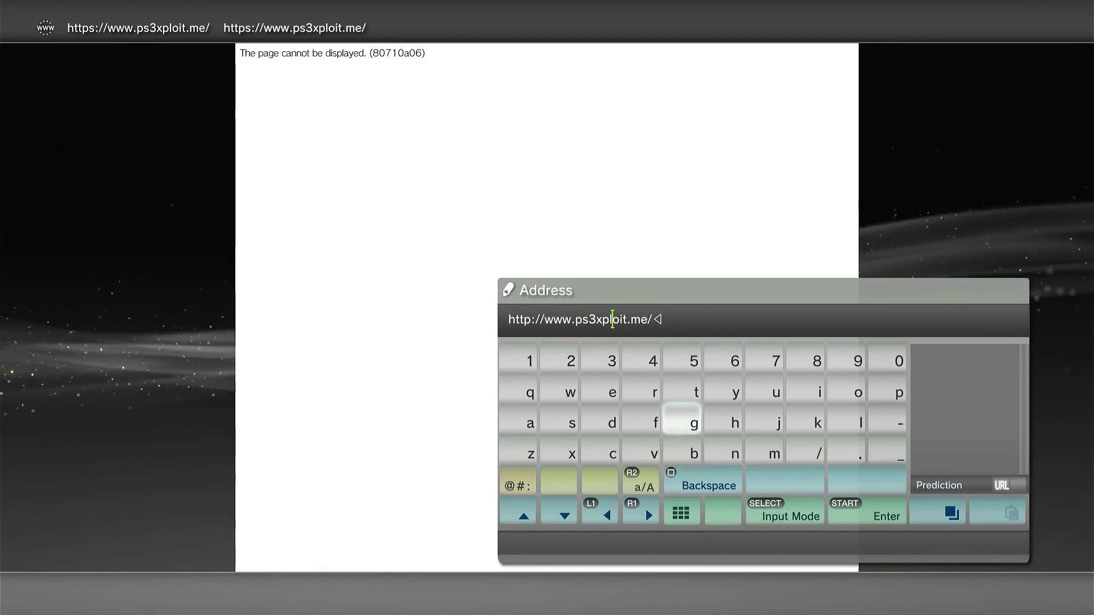
key("Left")
key("Left")
key("Left")
key("Left")
key("Left")
key("Left")
key("Left")
key("Left")
key("Left")
key("Left")
key("Left")
key("Left")
key("Left")
key("Left")
key("Left")
key("Left")
key("Left")
key("Left")
key("Left")
key("Left")
key("Return")
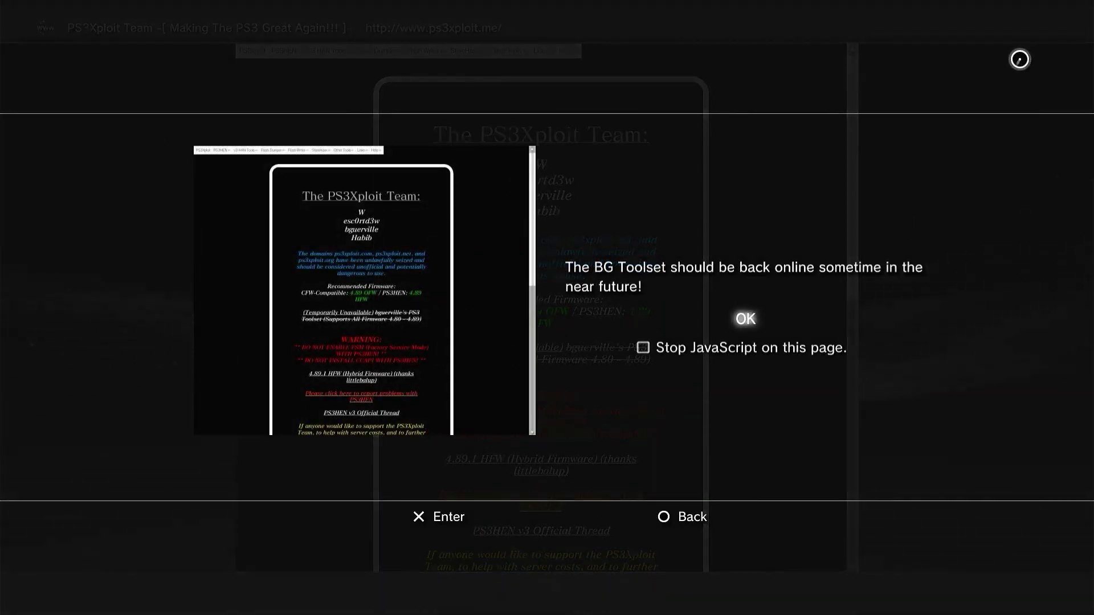
key("Return")
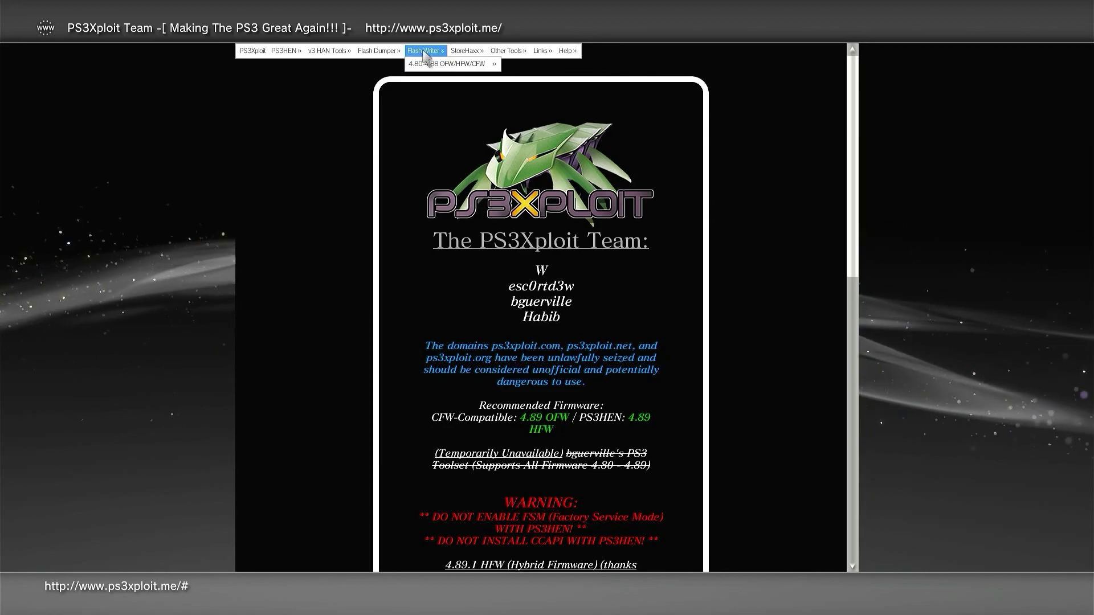
Step: Load the alternate HEN installer from the site's PS3HEN options and close the browser
mouse_move(292, 57)
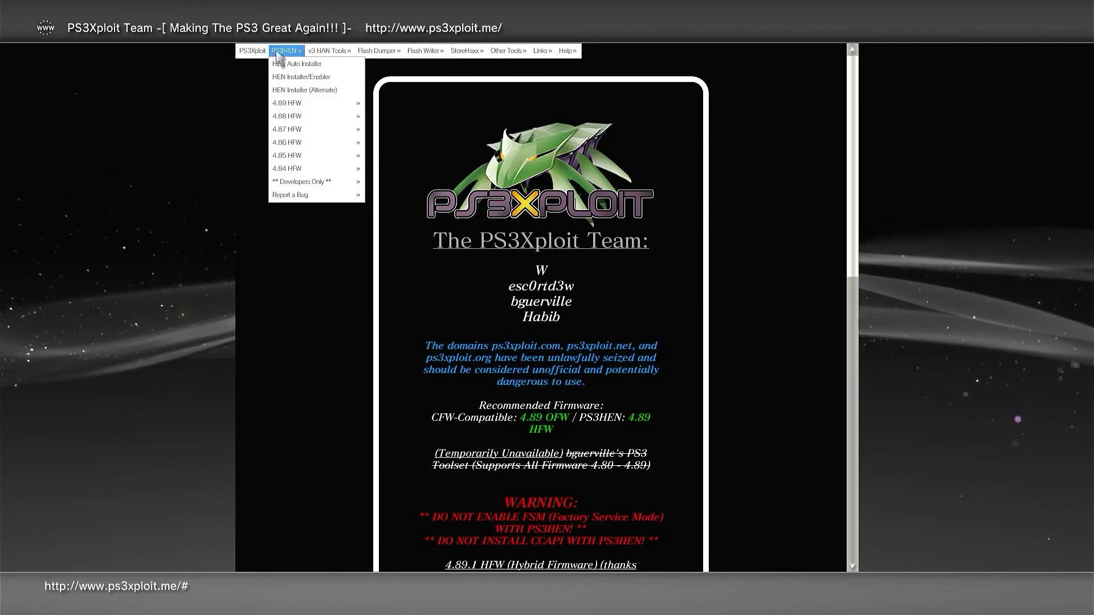
mouse_move(293, 104)
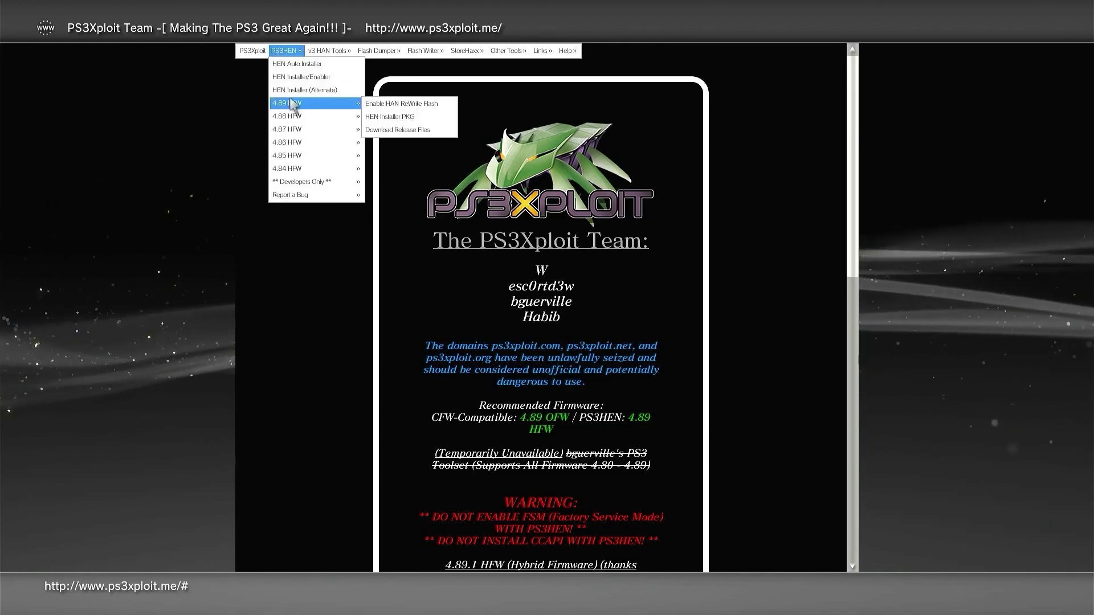
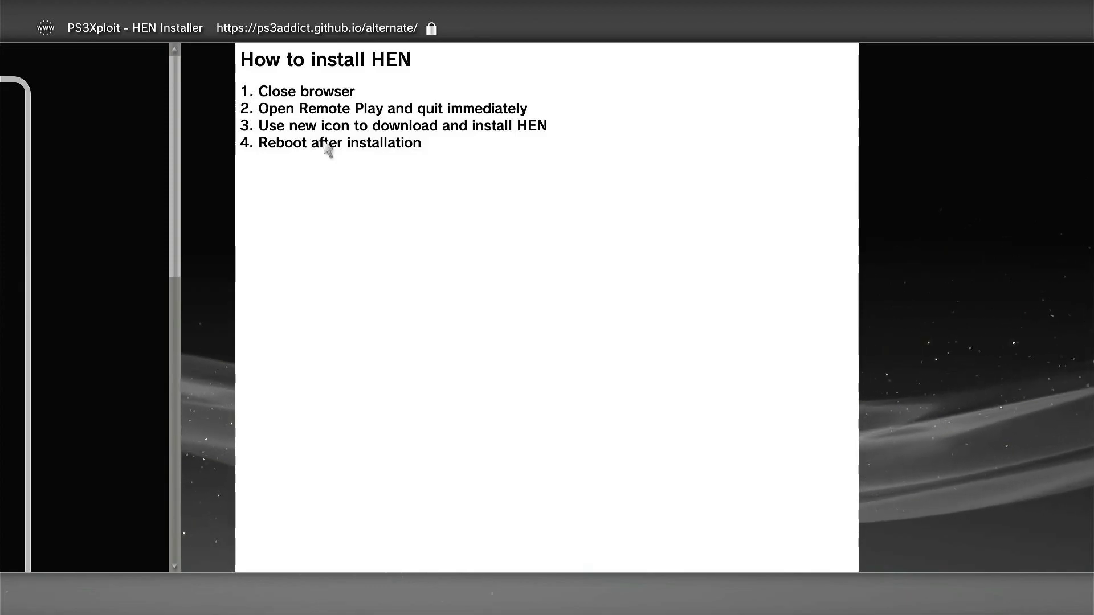
key("Escape")
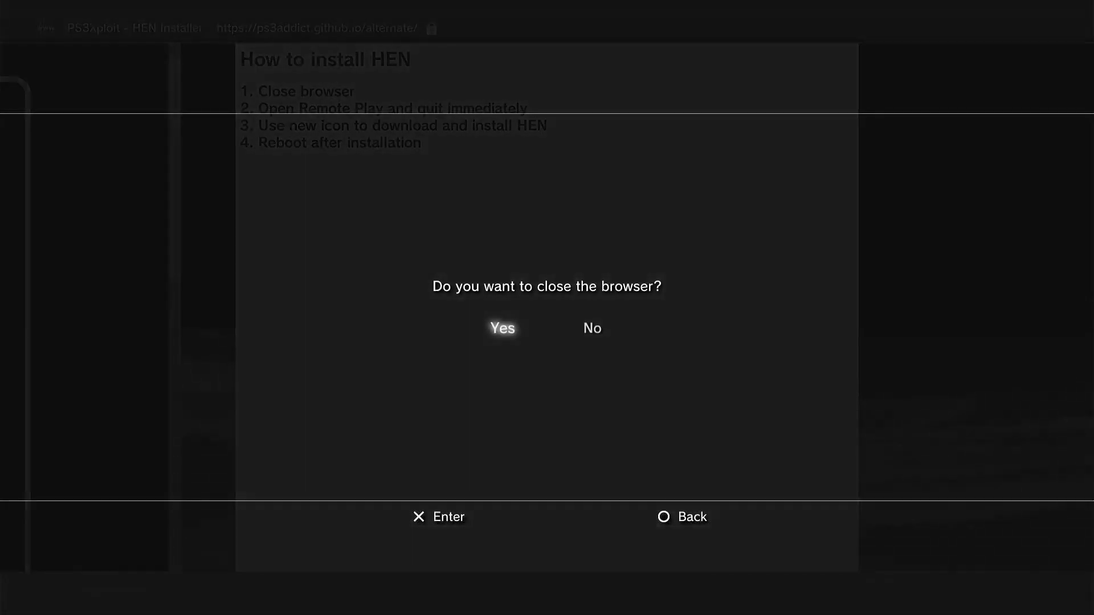
key("Return")
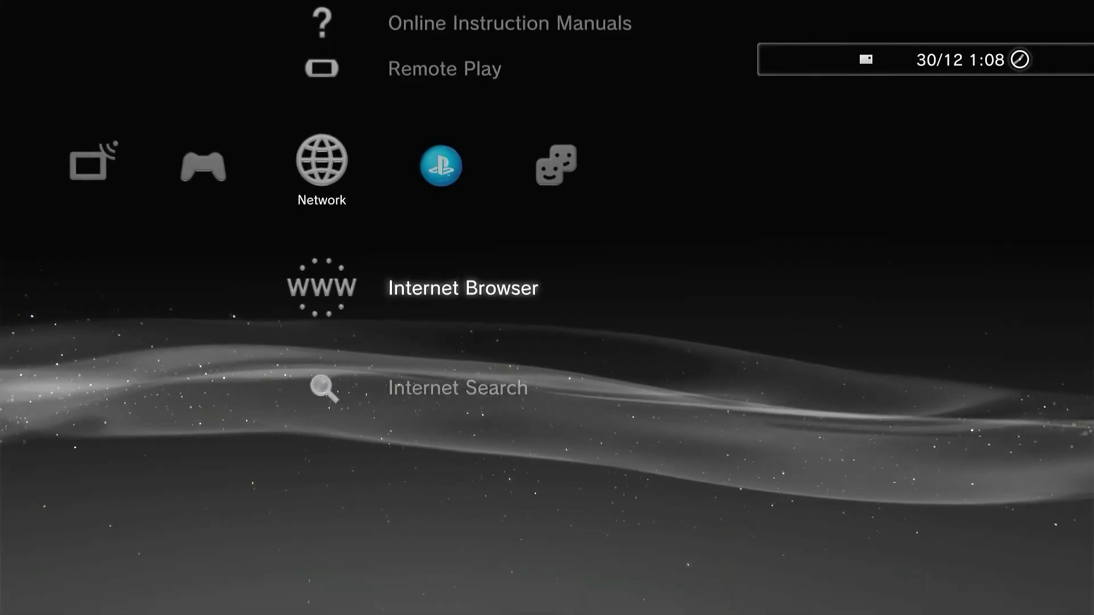
Step: Open and quit Remote Play, and download and install the HEN package through the Install HEN entry
key("Up")
key("Up")
key("Left")
key("Right")
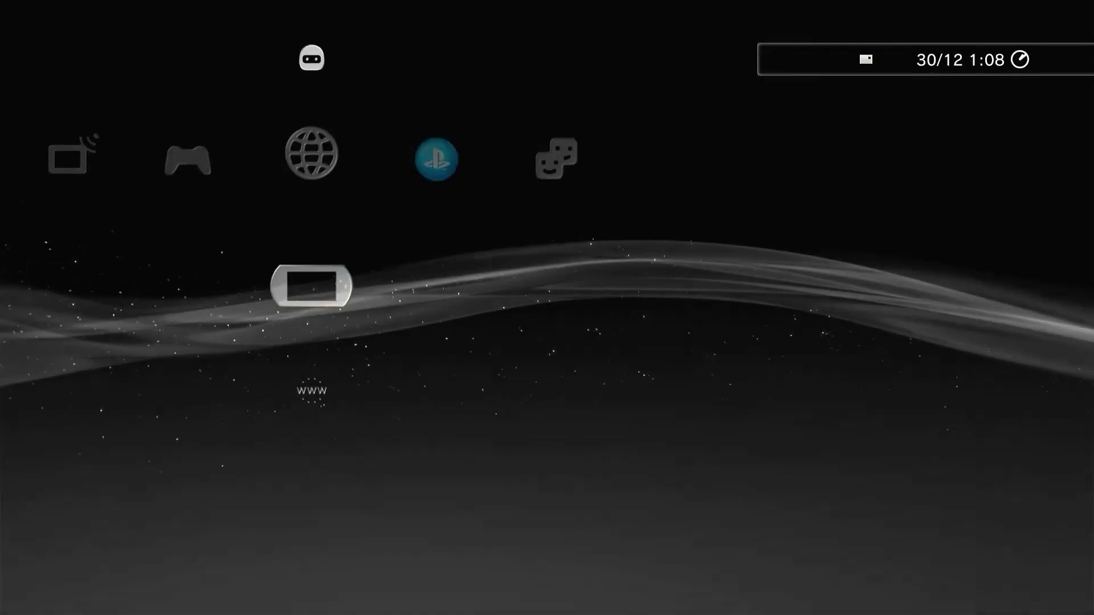
key("Up")
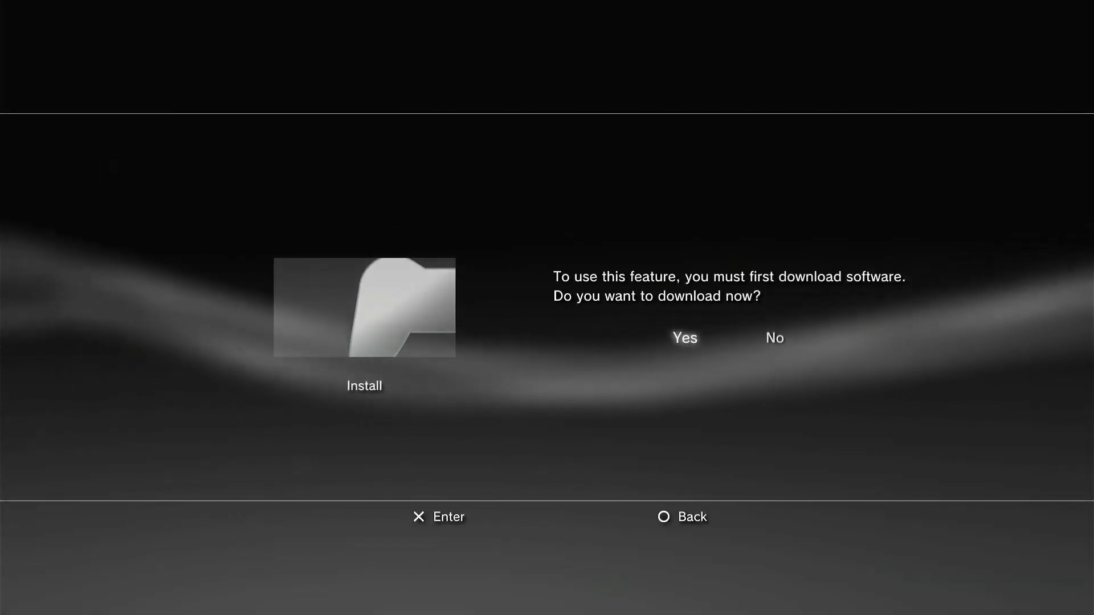
key("Return")
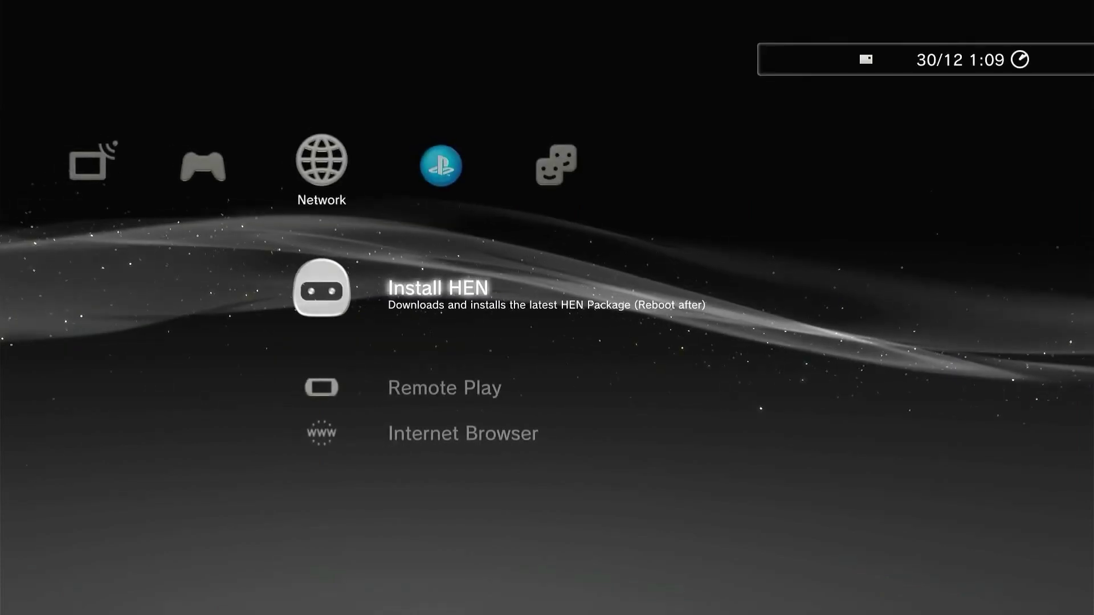
Step: Turn off the system from the Users category to reboot the console
key("Up")
key("Left")
key("Left")
key("Left")
key("Left")
key("Left")
key("Left")
key("Left")
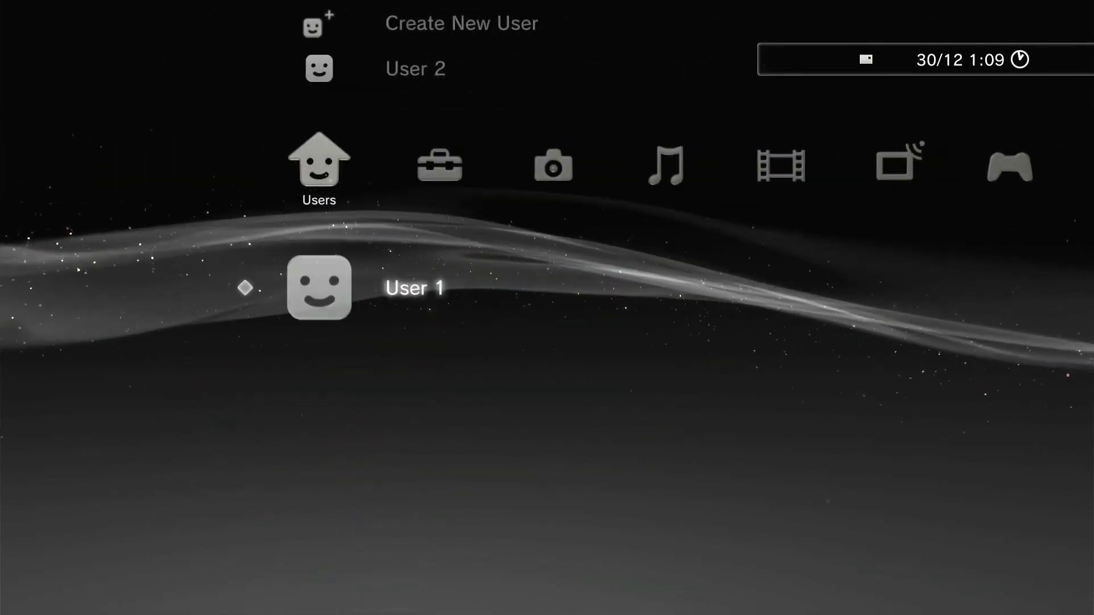
key("Up")
key("Up")
key("Up")
key("Return")
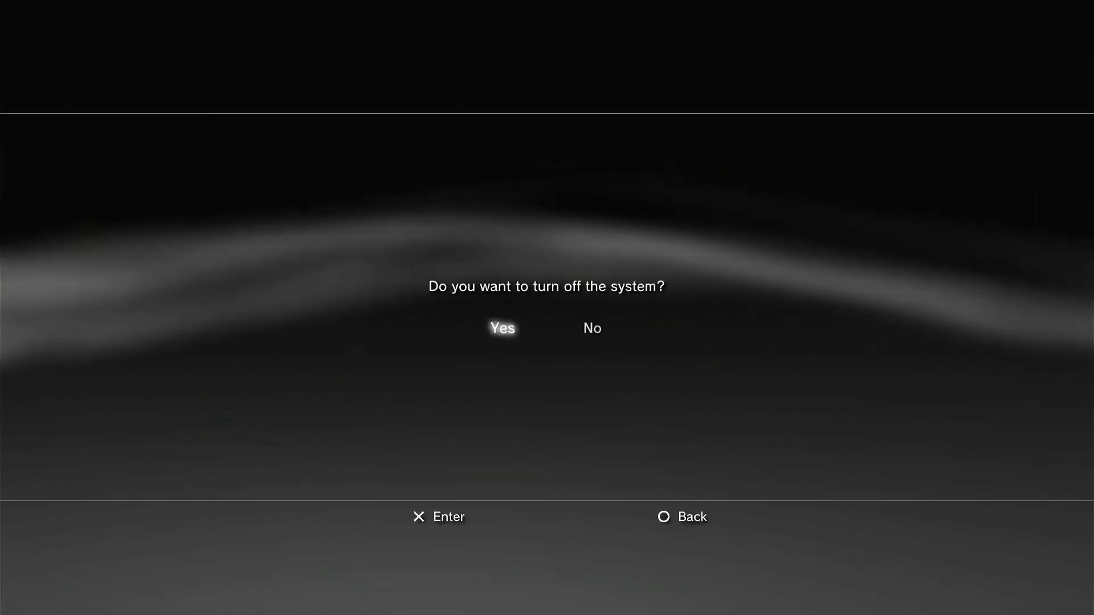
key("Escape")
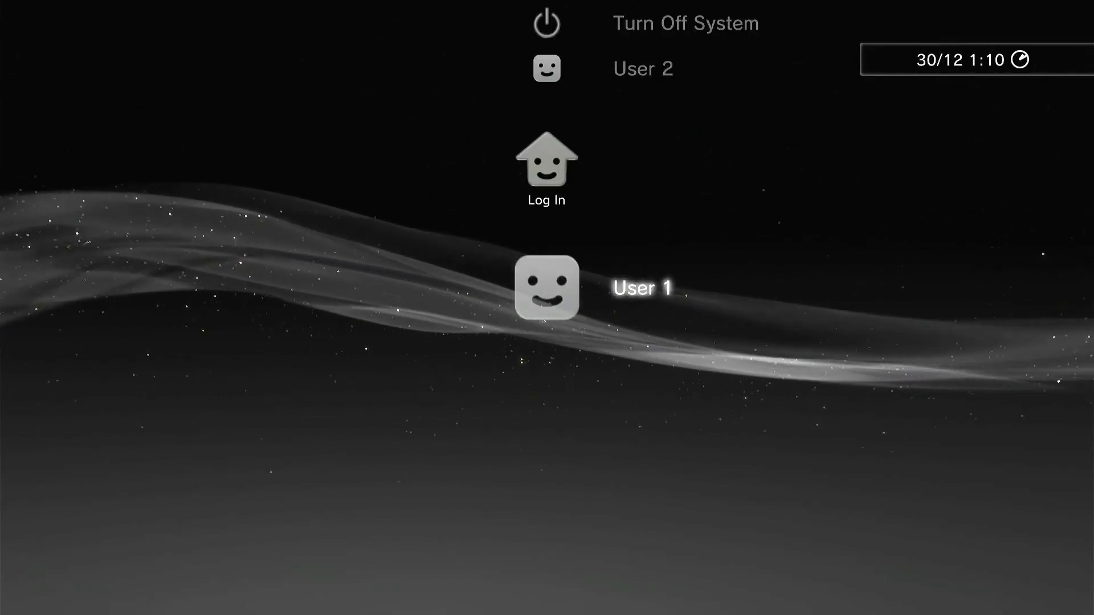
Step: Log in as User 1 and go to the entries of the Game category
key("Up")
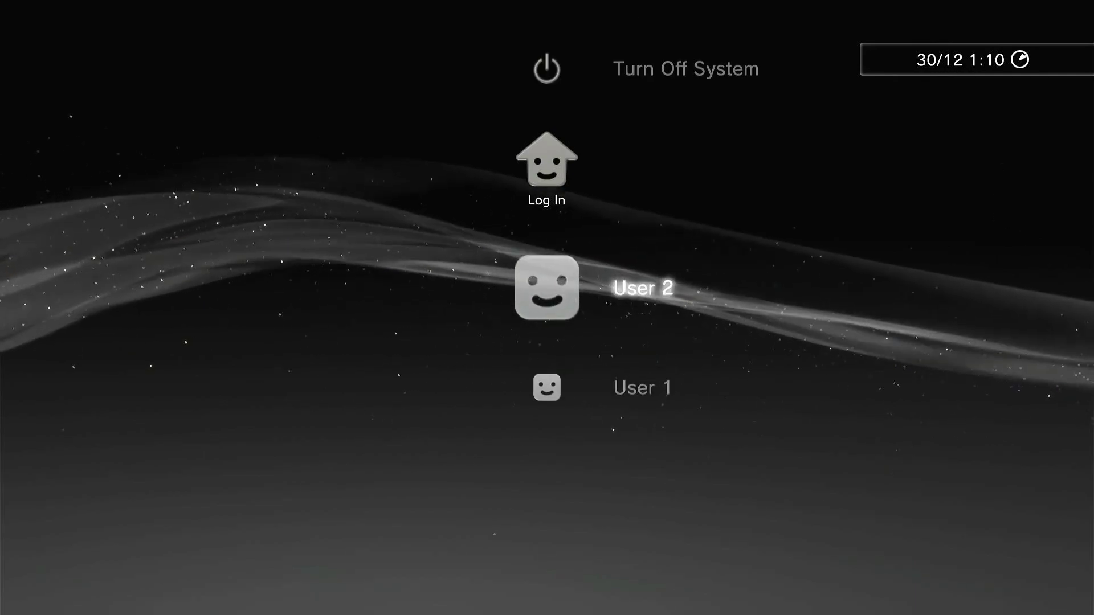
key("Return")
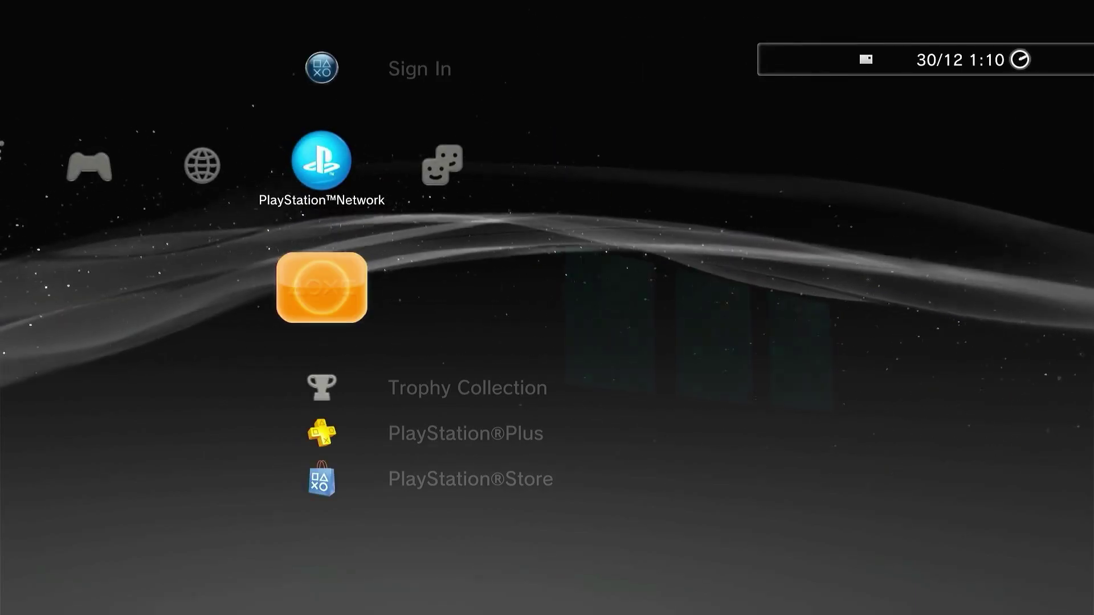
key("Left")
key("Up")
key("Up")
key("Left")
key("Down")
key("Down")
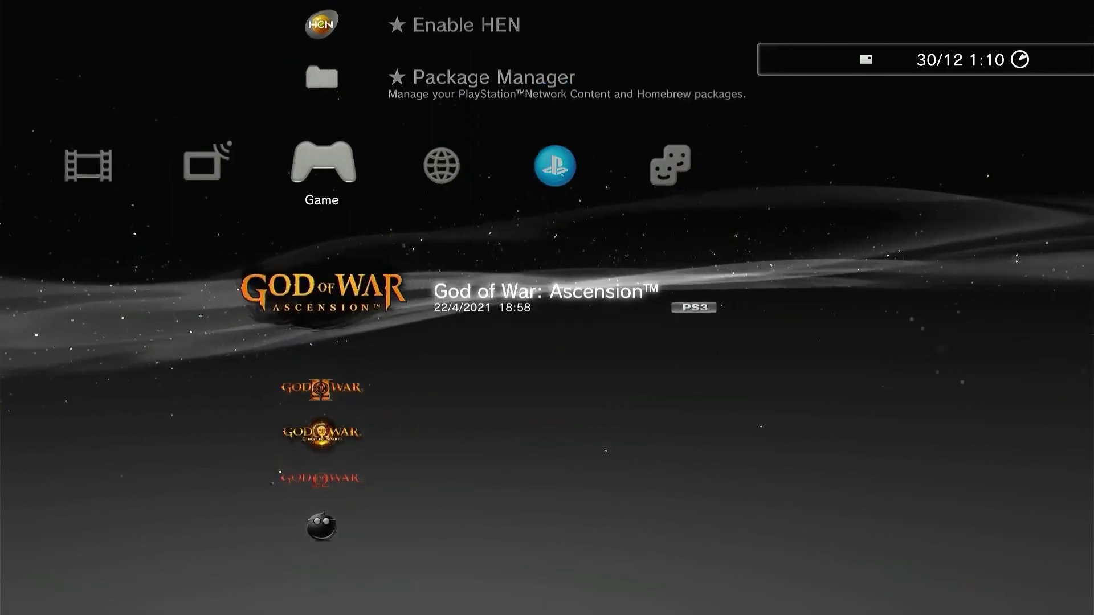
Step: Look through the installed games and the Package Manager entry in the Game category
key("Down")
key("Down")
key("Down")
key("Down")
key("Up")
key("Up")
key("Up")
key("Down")
key("Down")
key("Up")
key("Up")
key("Up")
key("Up")
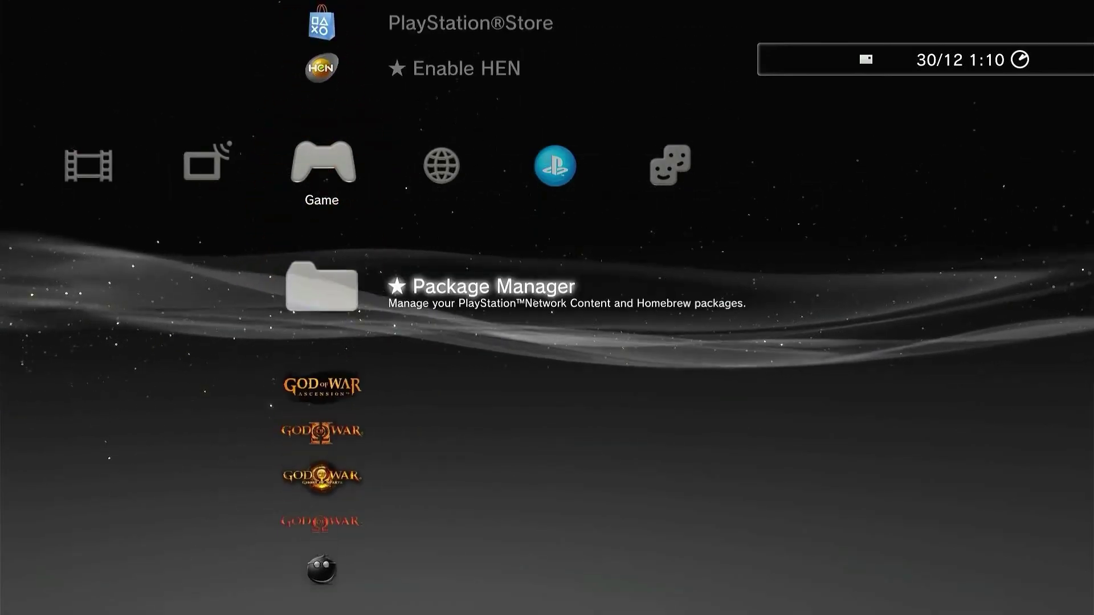
Step: Examine the package sources offered under Install Package Files in Package Manager and return to the Game category
key("Return")
key("Down")
key("Return")
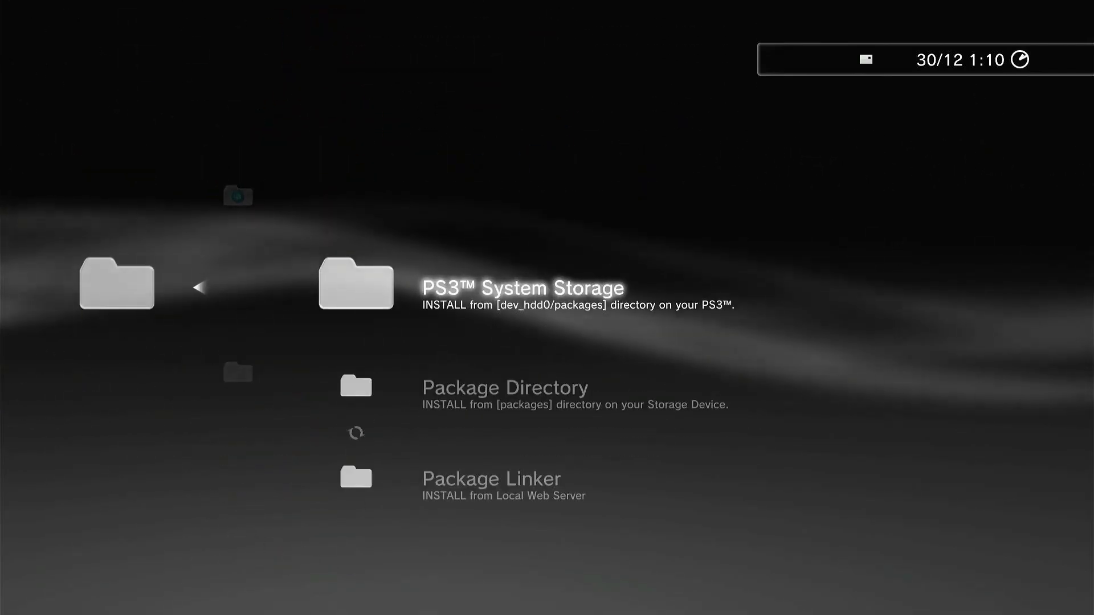
key("Down")
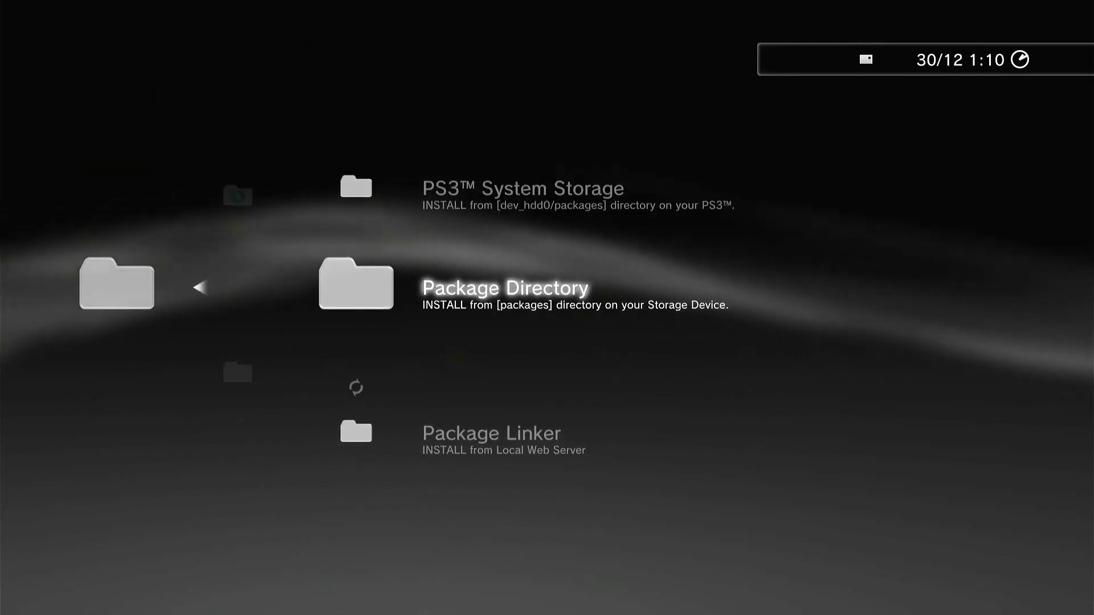
key("Escape")
key("Escape")
Step: Run Enable HEN in the Game category and close the browser it opens
key("Up")
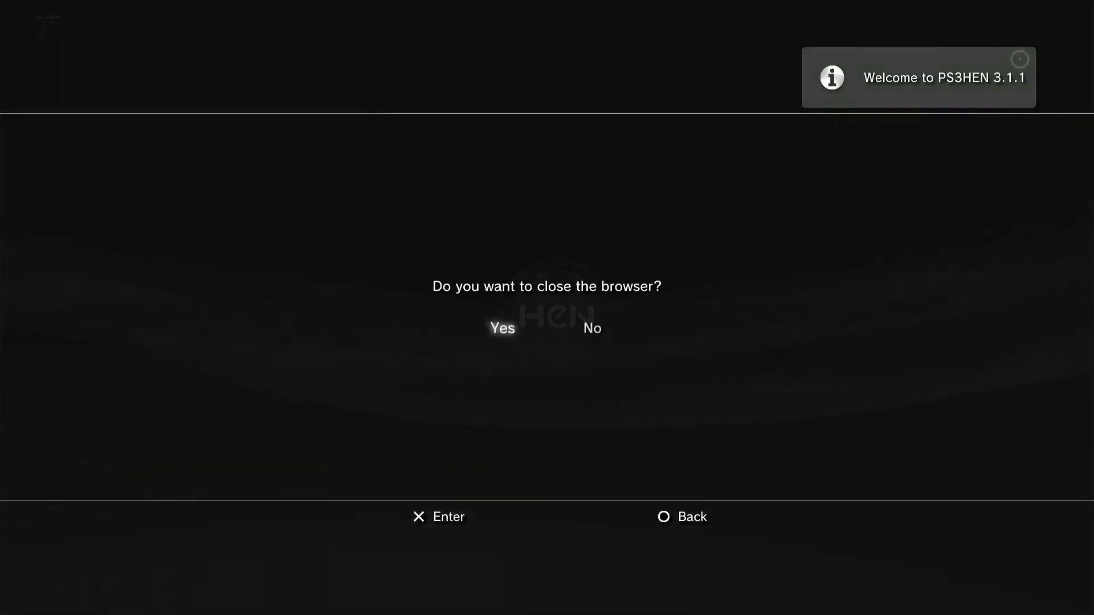
key("Return")
key("Down")
key("Up")
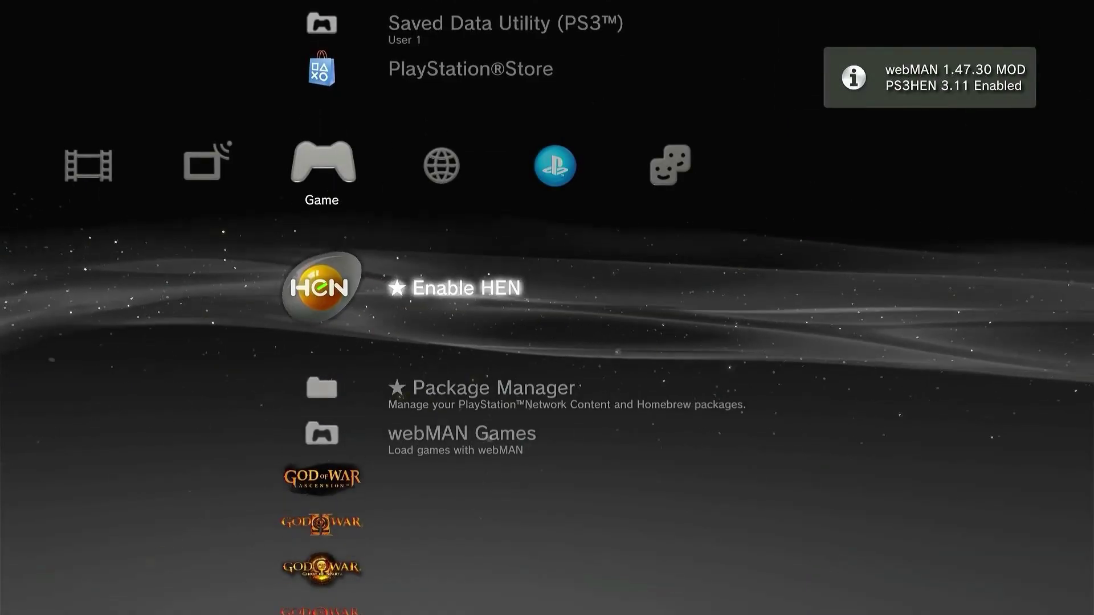
Step: Open a package source under Install Package Files in Package Manager and look through its package files
key("Up")
key("Down")
key("Down")
key("Return")
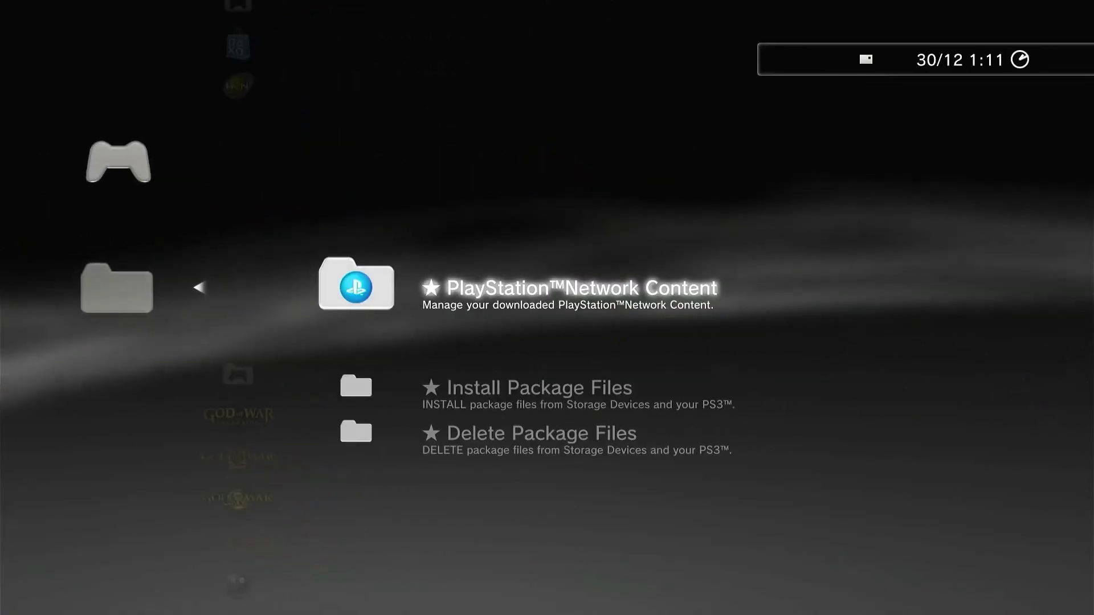
key("Down")
key("Return")
key("Return")
key("Down")
key("Down")
key("Down")
key("Down")
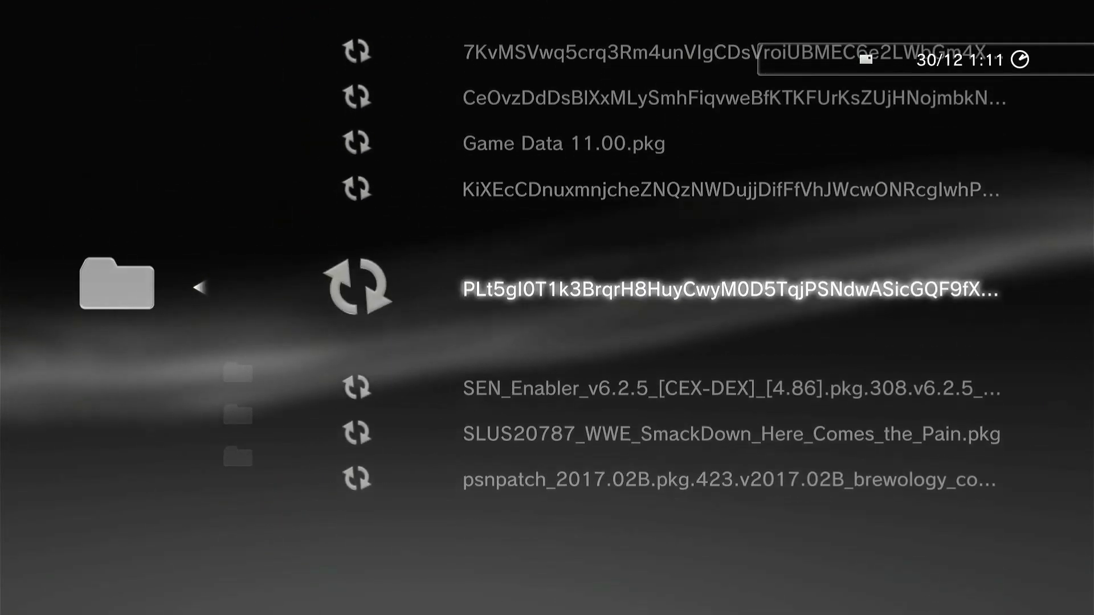